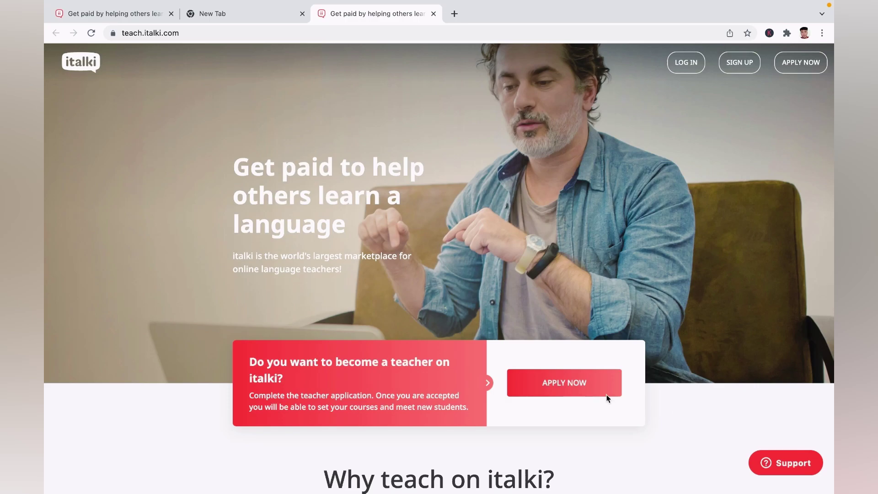
Open the italki teacher dashboard and review the balance, upcoming lessons and statistics
{"action": "left_click", "coordinate": [189, 33]}
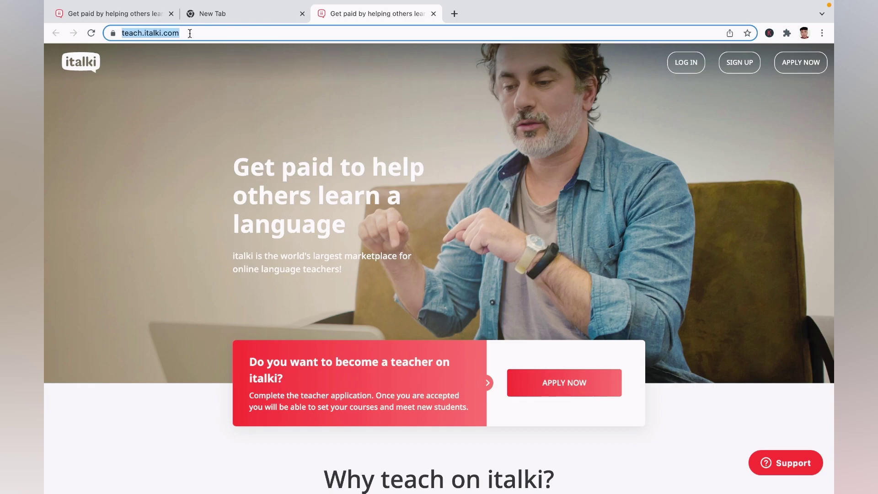
{"action": "left_click", "coordinate": [167, 115]}
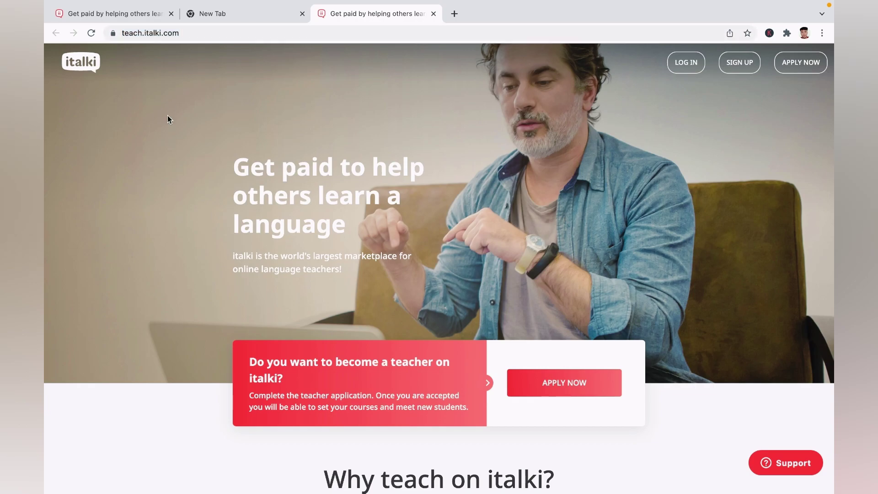
{"action": "left_click", "coordinate": [139, 13]}
{"action": "scroll", "coordinate": [355, 284], "scroll_direction": "down", "scroll_amount": 10}
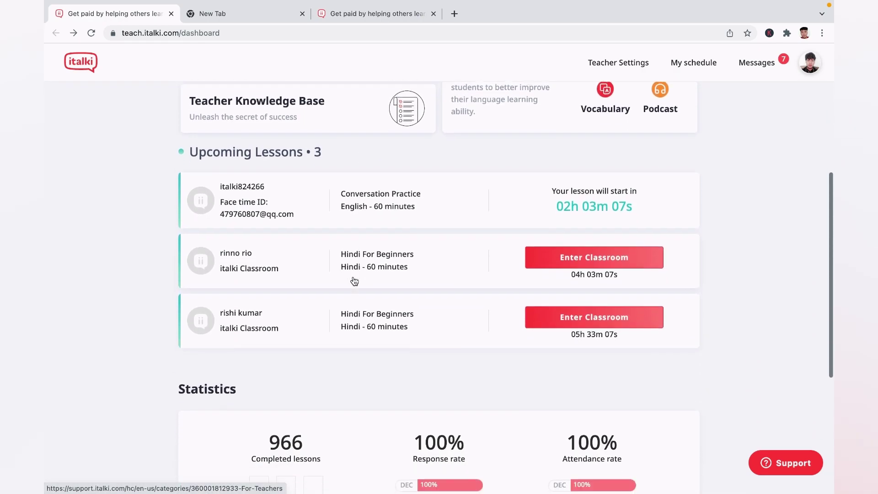
{"action": "scroll", "coordinate": [353, 282], "scroll_direction": "up", "scroll_amount": 10}
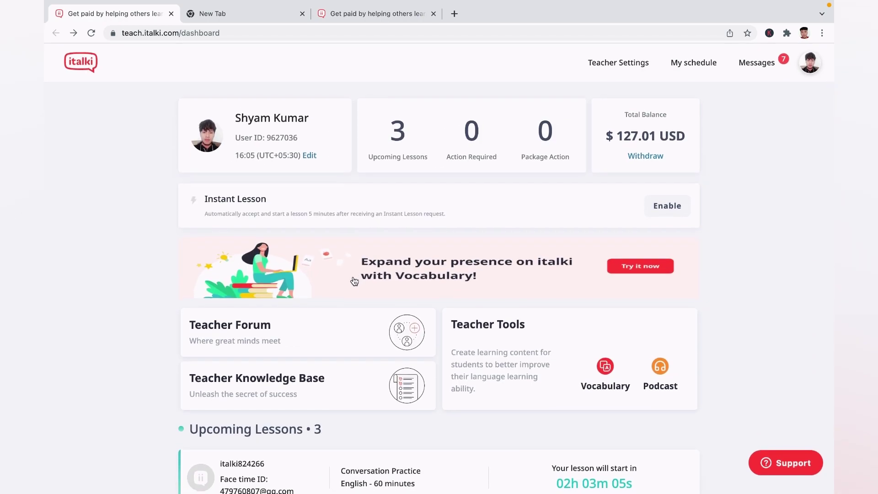
{"action": "scroll", "coordinate": [396, 285], "scroll_direction": "up", "scroll_amount": 1}
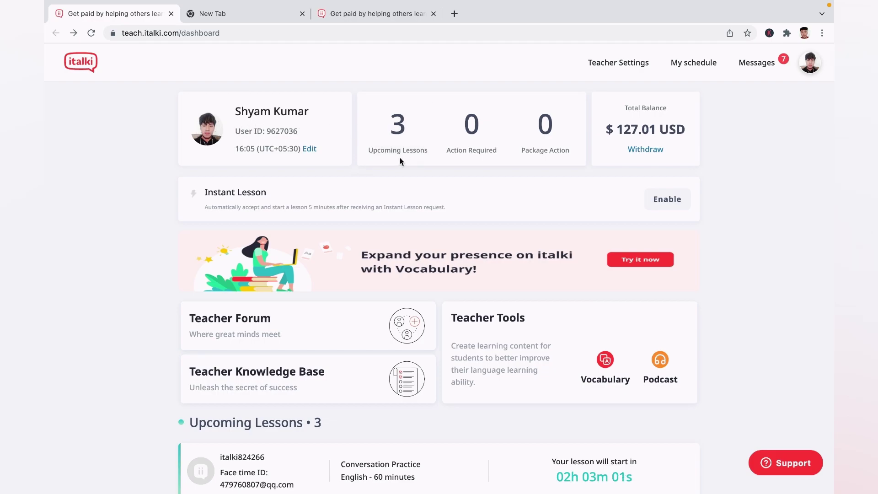
{"action": "scroll", "coordinate": [437, 261], "scroll_direction": "down", "scroll_amount": 1}
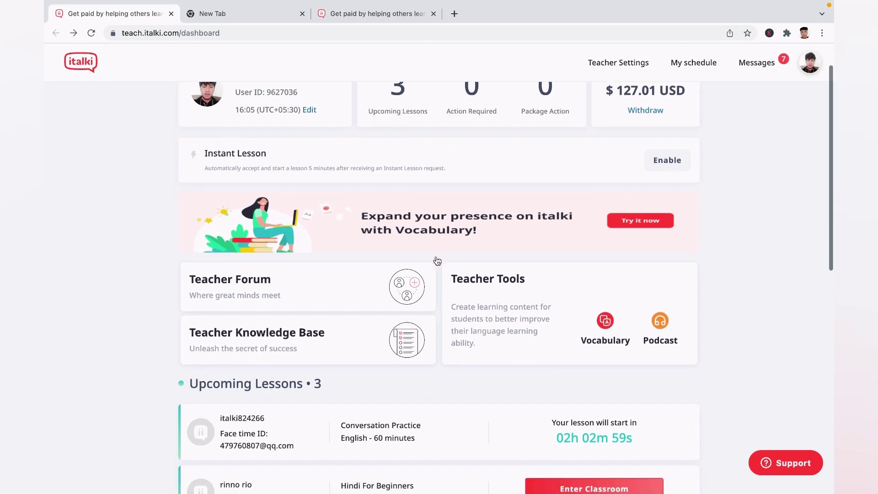
{"action": "scroll", "coordinate": [437, 260], "scroll_direction": "down", "scroll_amount": 5}
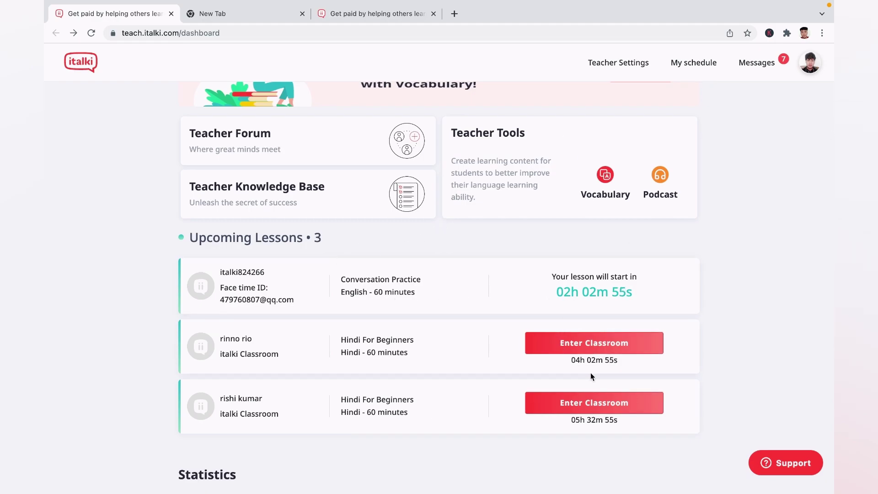
{"action": "scroll", "coordinate": [491, 227], "scroll_direction": "up", "scroll_amount": 6}
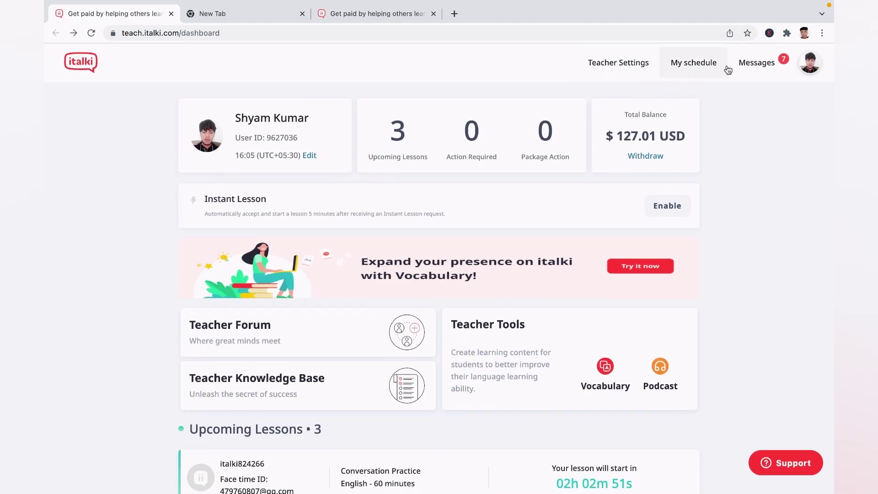
Open the teacher profile and examine its video, languages, About Me text, lesson offers, statistics and reviews
{"action": "left_click", "coordinate": [808, 69]}
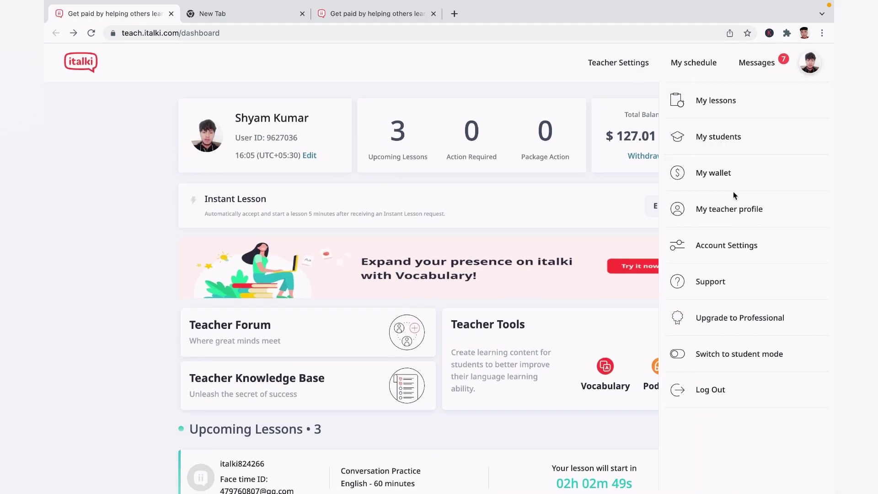
{"action": "left_click", "coordinate": [730, 207]}
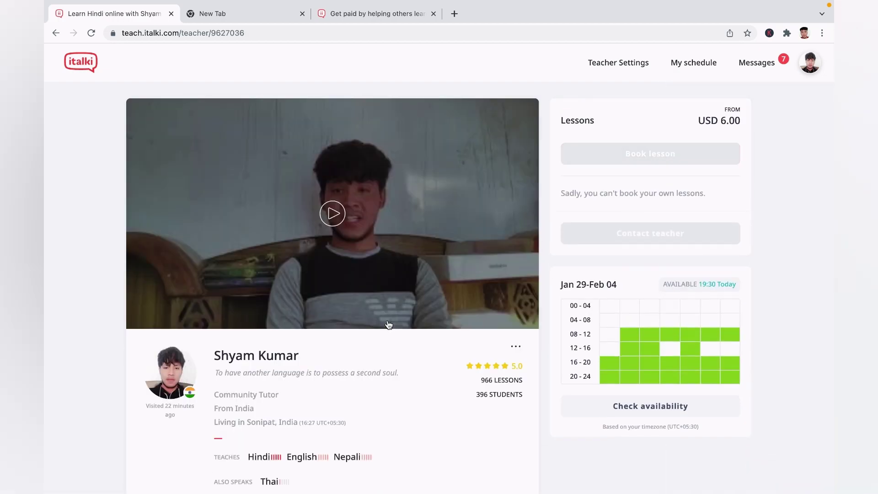
{"action": "scroll", "coordinate": [388, 325], "scroll_direction": "down", "scroll_amount": 2}
{"action": "scroll", "coordinate": [389, 325], "scroll_direction": "up", "scroll_amount": 2}
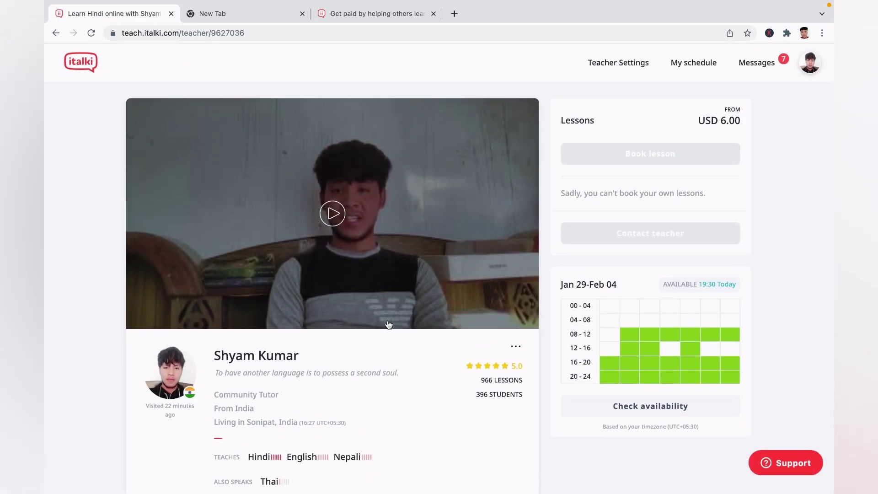
{"action": "scroll", "coordinate": [392, 431], "scroll_direction": "down", "scroll_amount": 2}
{"action": "scroll", "coordinate": [398, 429], "scroll_direction": "up", "scroll_amount": 1}
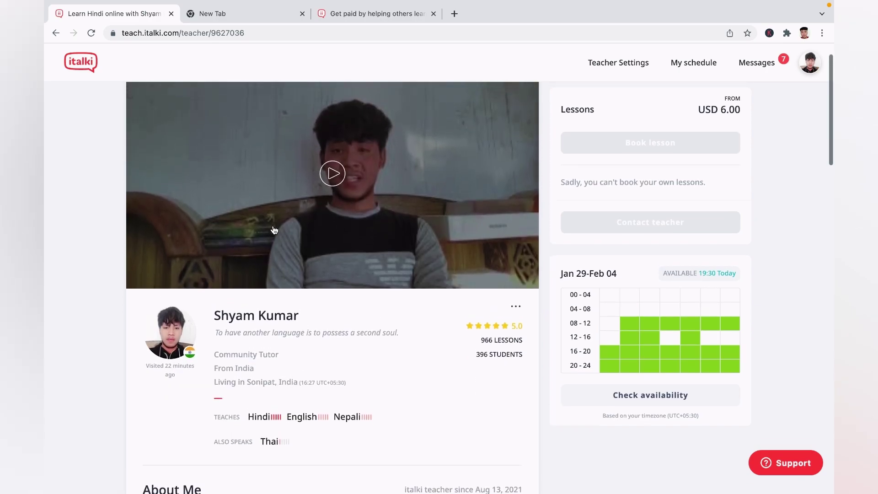
{"action": "scroll", "coordinate": [361, 355], "scroll_direction": "down", "scroll_amount": 3}
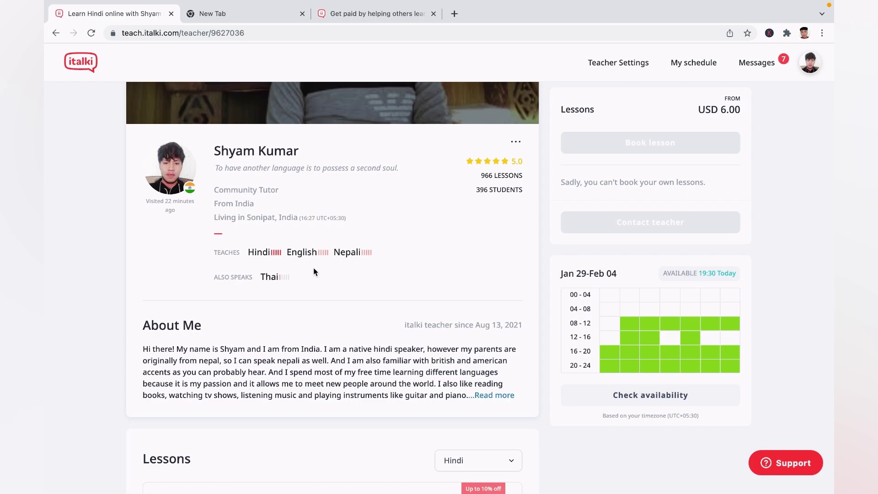
{"action": "scroll", "coordinate": [314, 267], "scroll_direction": "down", "scroll_amount": 3}
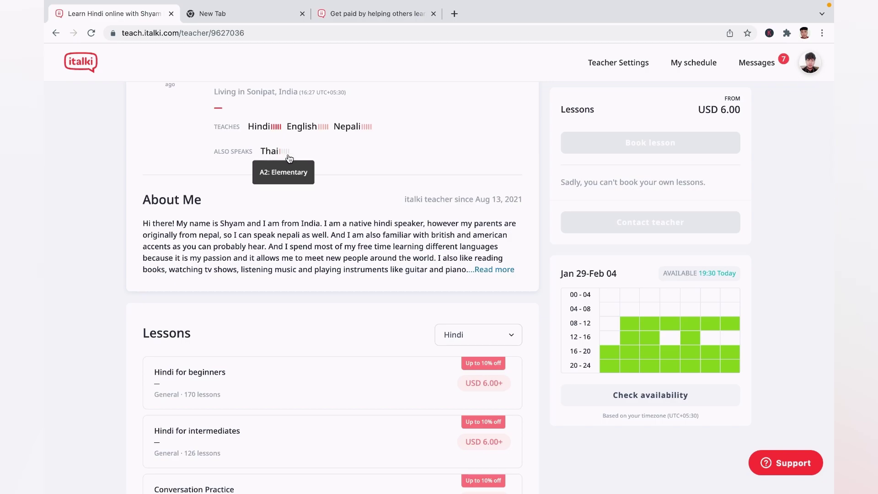
{"action": "scroll", "coordinate": [276, 325], "scroll_direction": "down", "scroll_amount": 2}
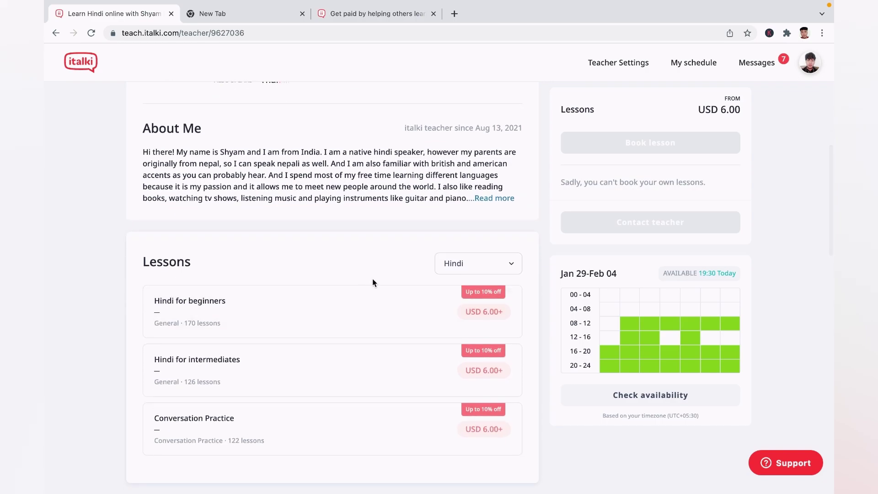
{"action": "scroll", "coordinate": [303, 260], "scroll_direction": "down", "scroll_amount": 2}
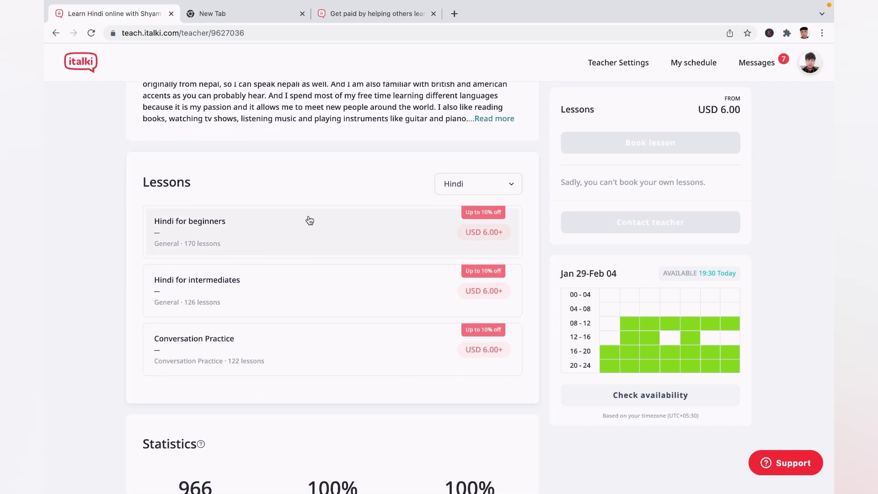
{"action": "scroll", "coordinate": [263, 334], "scroll_direction": "down", "scroll_amount": 3}
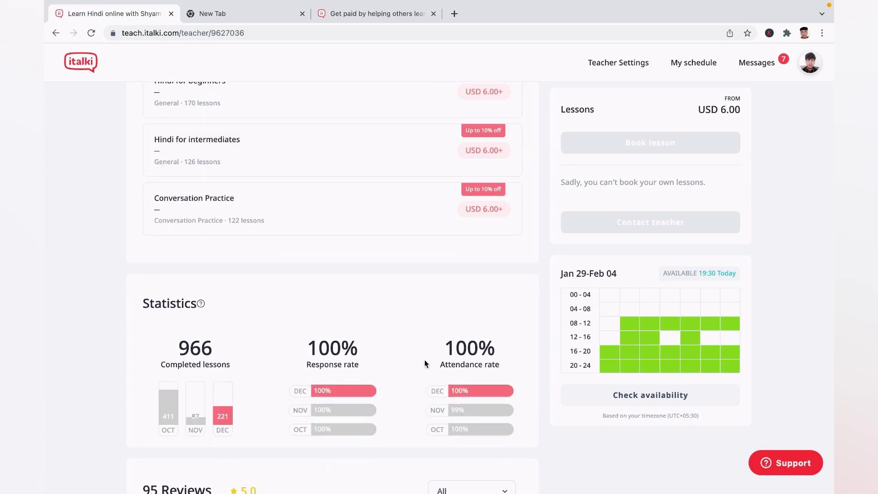
{"action": "scroll", "coordinate": [424, 361], "scroll_direction": "down", "scroll_amount": 2}
{"action": "scroll", "coordinate": [425, 360], "scroll_direction": "up", "scroll_amount": 10}
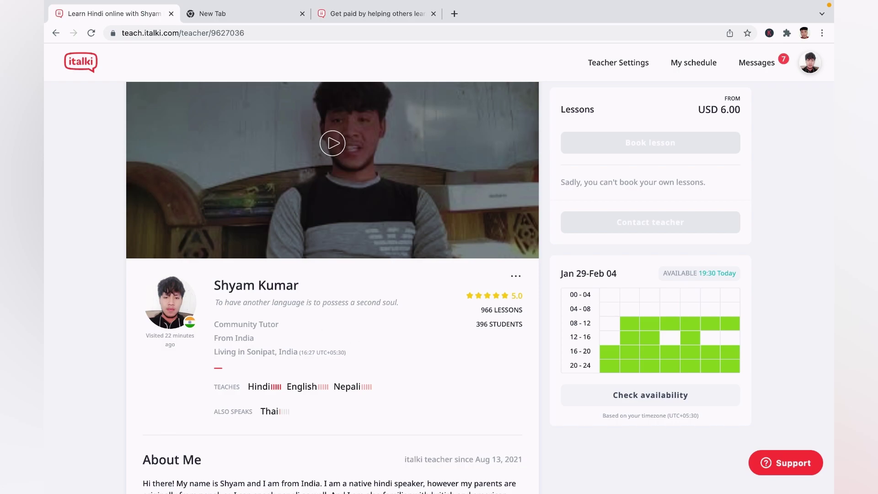
Return to the italki teacher landing page, log in with a Google account and continue the teacher application
{"action": "mouse_move", "coordinate": [351, 2]}
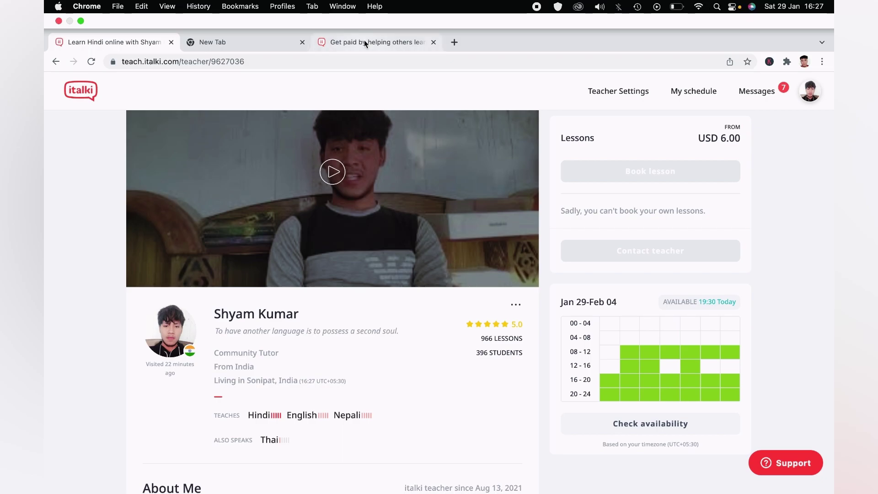
{"action": "left_click", "coordinate": [364, 39]}
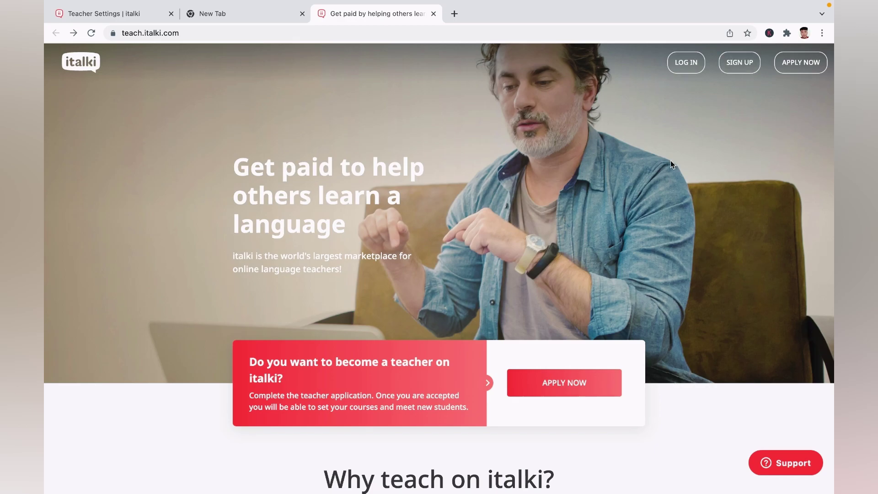
{"action": "left_click", "coordinate": [684, 74]}
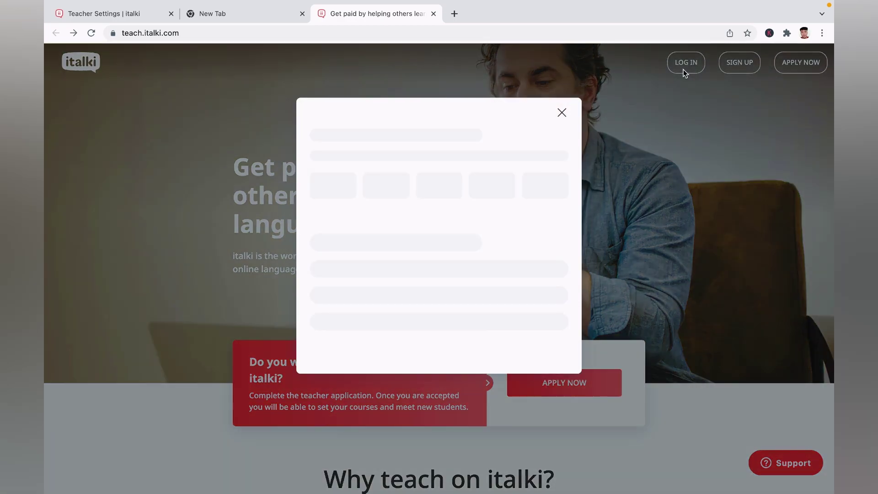
{"action": "left_click", "coordinate": [386, 192]}
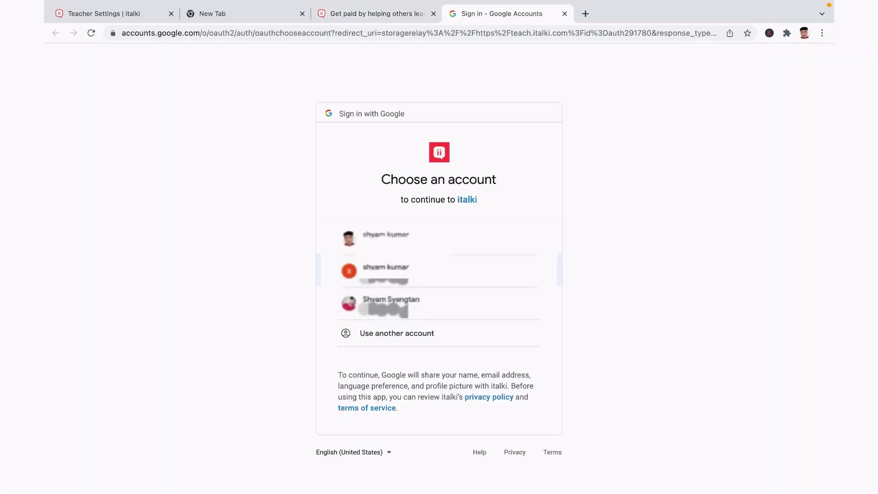
{"action": "left_click", "coordinate": [530, 263]}
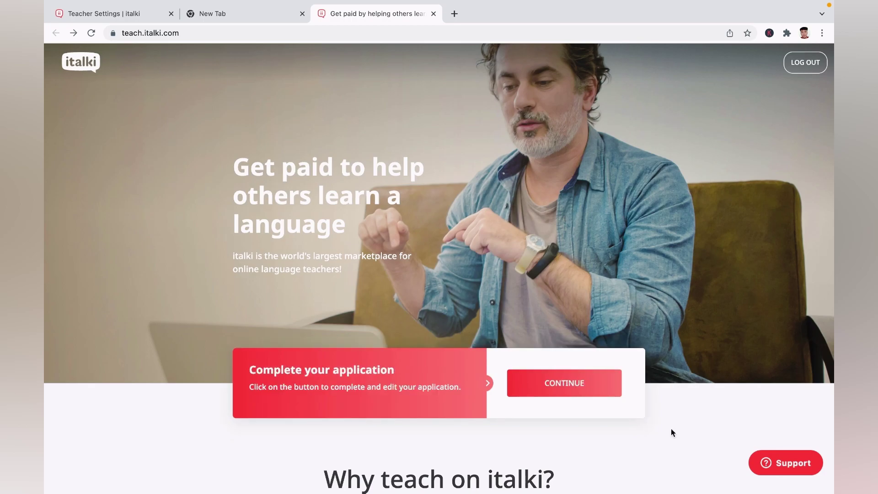
{"action": "left_click", "coordinate": [585, 387]}
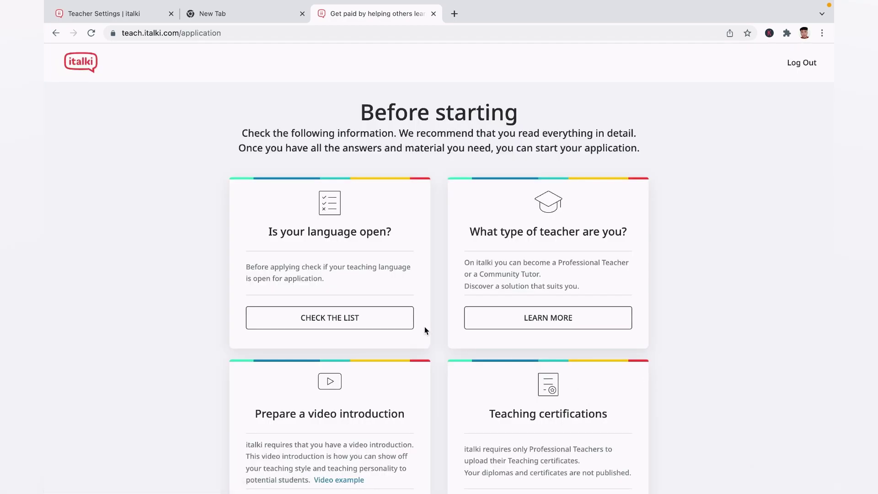
Check the list of languages open for Professional Teacher and Community Tutor applications
{"action": "scroll", "coordinate": [375, 315], "scroll_direction": "down", "scroll_amount": 1}
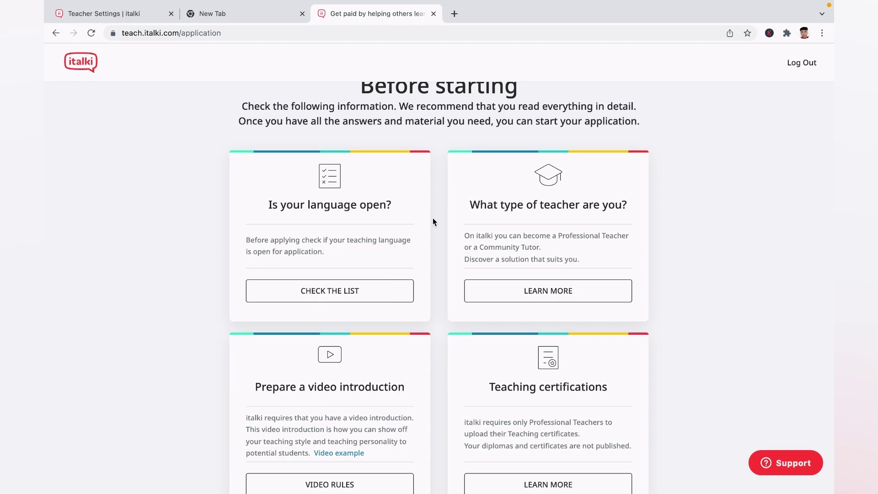
{"action": "left_click", "coordinate": [306, 294]}
{"action": "scroll", "coordinate": [368, 304], "scroll_direction": "down", "scroll_amount": 1}
{"action": "scroll", "coordinate": [367, 302], "scroll_direction": "down", "scroll_amount": 5}
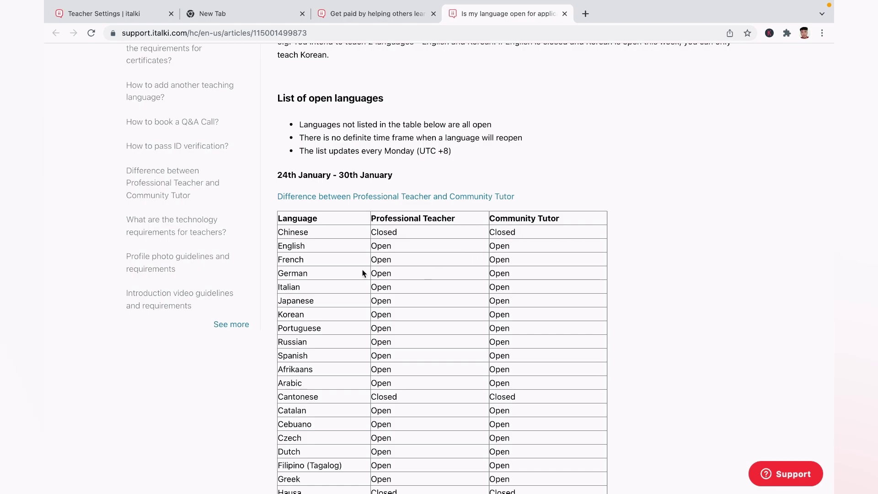
{"action": "scroll", "coordinate": [362, 271], "scroll_direction": "down", "scroll_amount": 4}
{"action": "scroll", "coordinate": [362, 270], "scroll_direction": "up", "scroll_amount": 4}
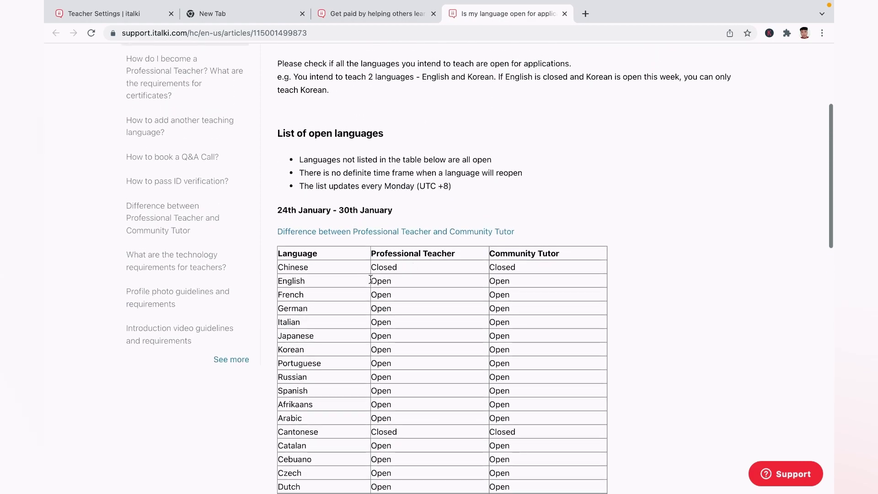
Return to the application page and view the comparison of Professional Teacher and Community Tutor types
{"action": "left_click", "coordinate": [361, 16]}
{"action": "scroll", "coordinate": [413, 274], "scroll_direction": "down", "scroll_amount": 1}
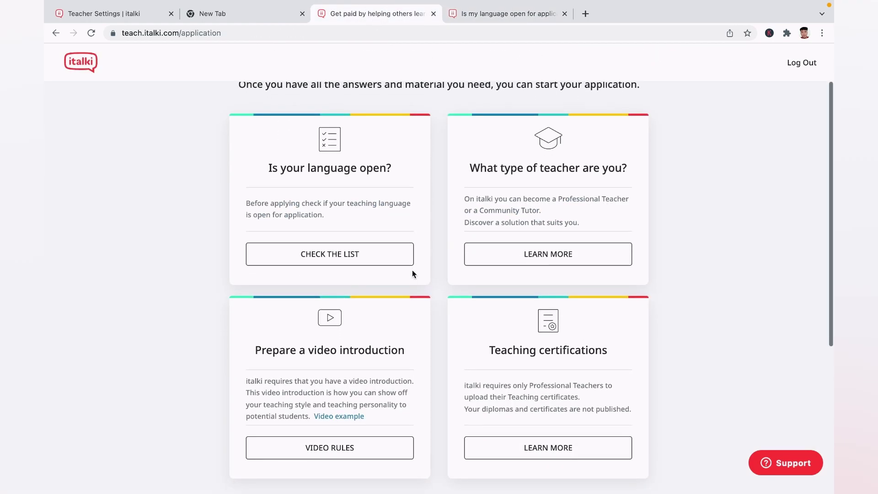
{"action": "left_click", "coordinate": [551, 252]}
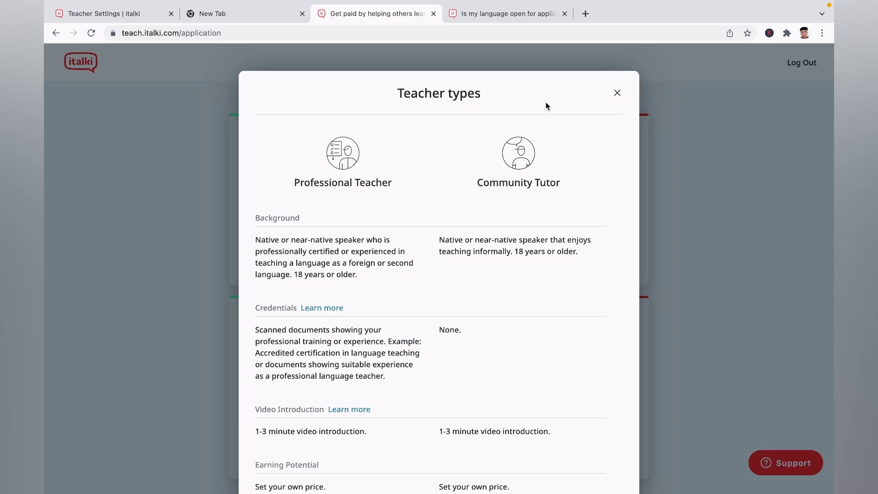
{"action": "left_click", "coordinate": [617, 93]}
Agree to the ID verification check and continue the application to the Personal Information form
{"action": "scroll", "coordinate": [515, 267], "scroll_direction": "down", "scroll_amount": 3}
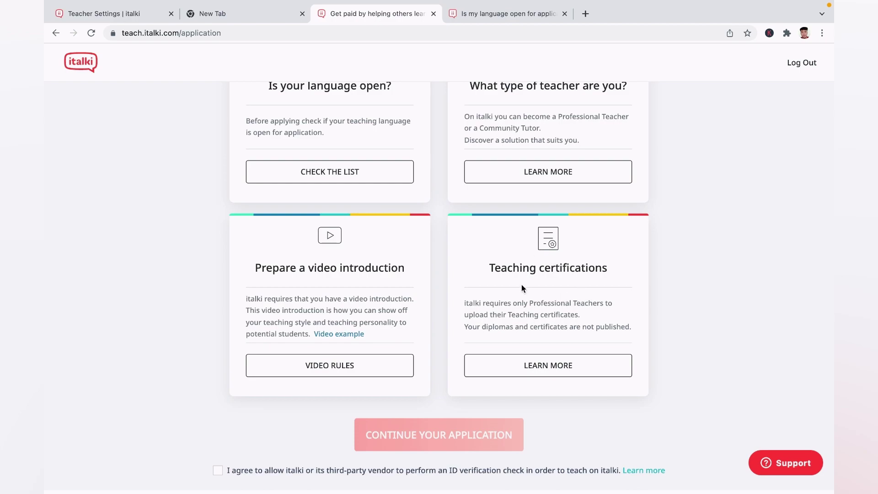
{"action": "scroll", "coordinate": [384, 435], "scroll_direction": "down", "scroll_amount": 2}
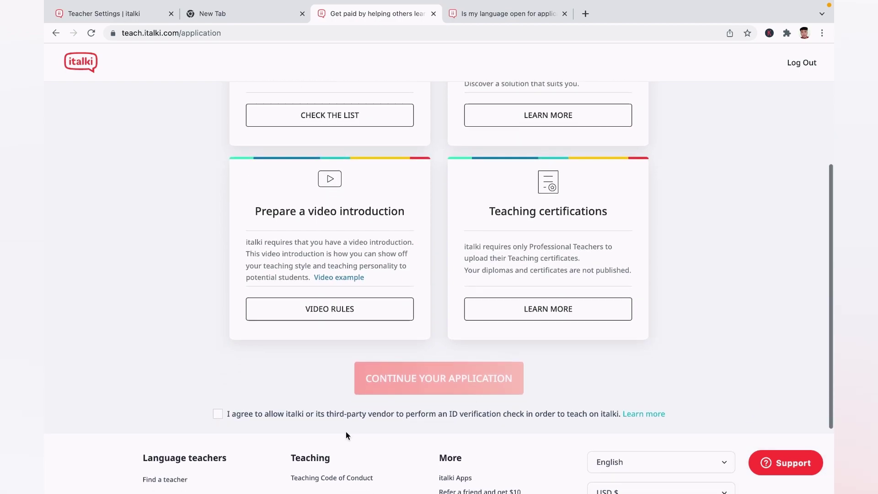
{"action": "left_click", "coordinate": [218, 414]}
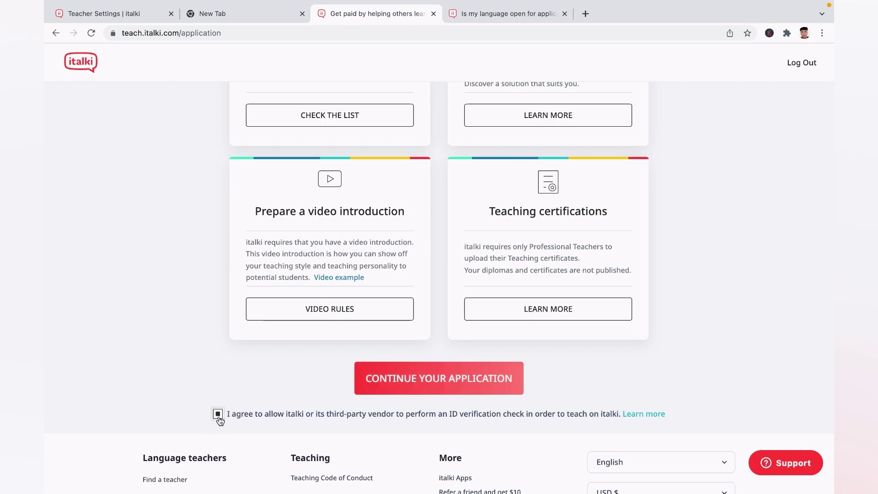
{"action": "left_click", "coordinate": [448, 387]}
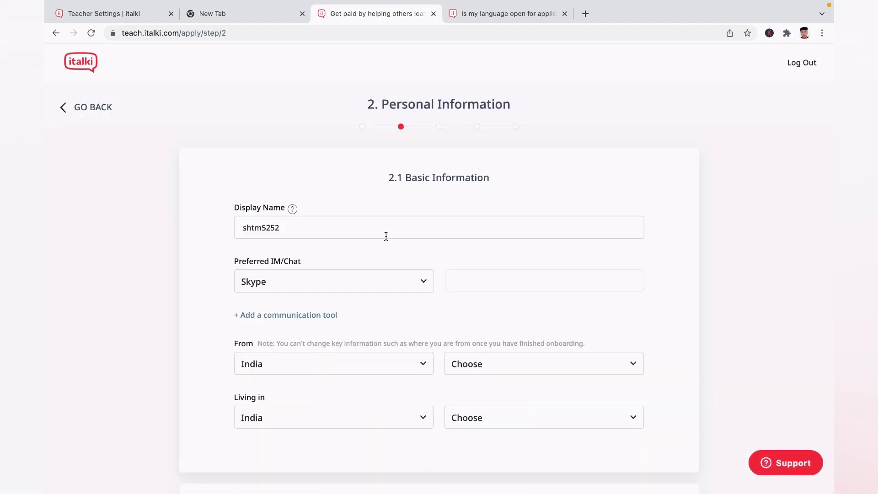
{"action": "scroll", "coordinate": [649, 362], "scroll_direction": "down", "scroll_amount": 2}
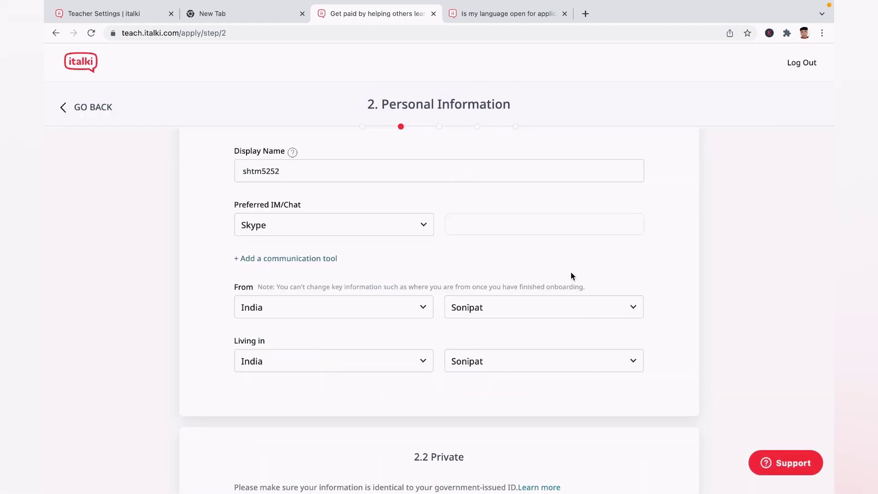
{"action": "scroll", "coordinate": [571, 276], "scroll_direction": "up", "scroll_amount": 2}
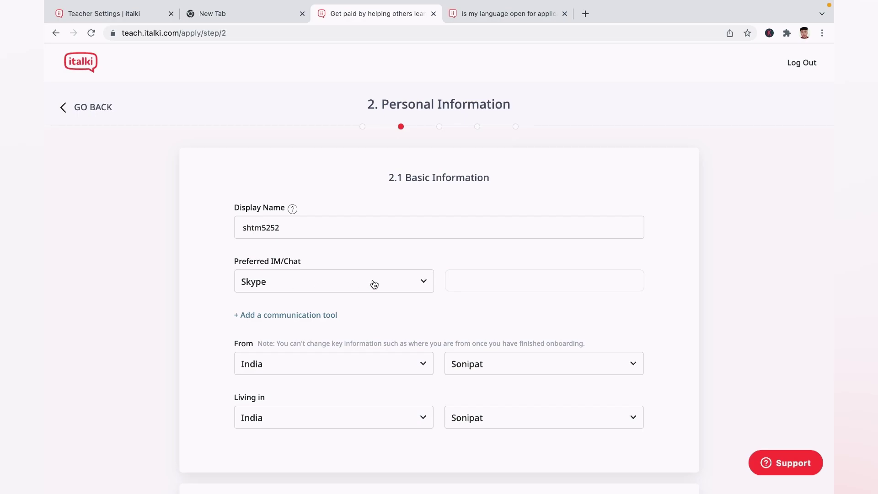
Keep Skype as the preferred chat tool and paste in the applicant's Skype ID
{"action": "left_click", "coordinate": [328, 284]}
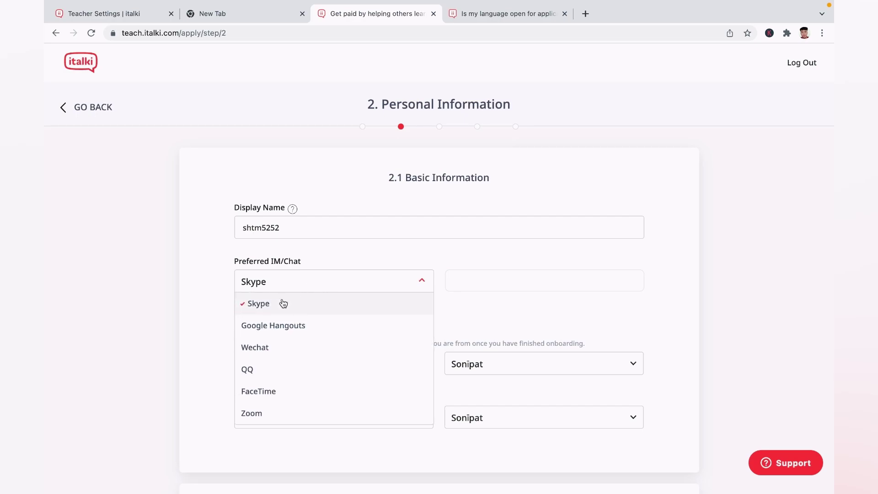
{"action": "left_click", "coordinate": [504, 306]}
{"action": "left_click", "coordinate": [478, 283]}
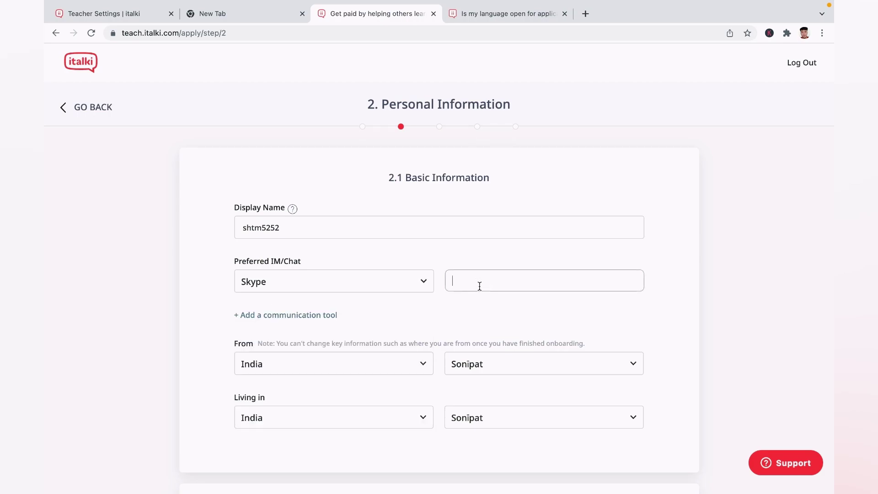
{"action": "right_click", "coordinate": [479, 285]}
{"action": "left_click", "coordinate": [512, 365]}
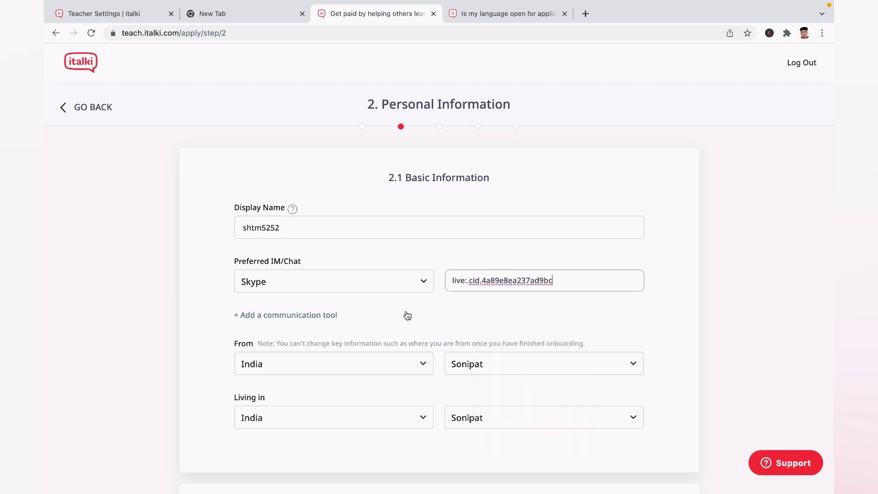
Enter the applicant's first name and last name in the Private section
{"action": "scroll", "coordinate": [406, 314], "scroll_direction": "down", "scroll_amount": 2}
{"action": "scroll", "coordinate": [323, 291], "scroll_direction": "down", "scroll_amount": 2}
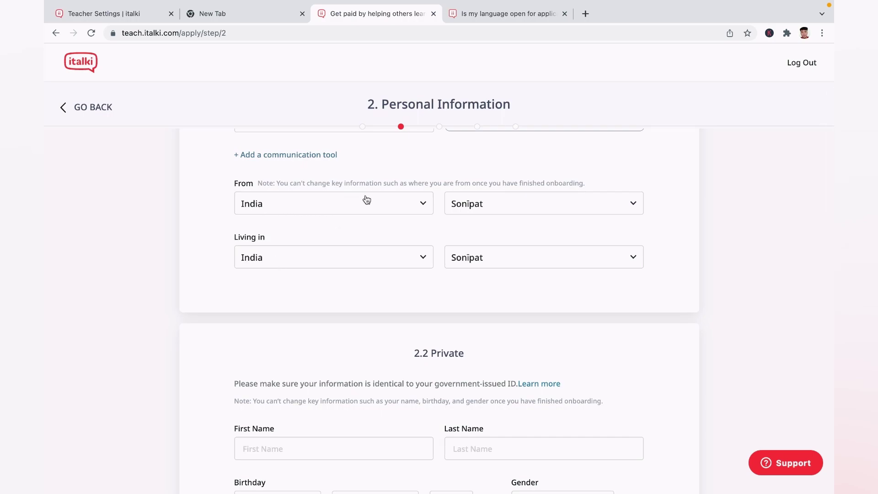
{"action": "scroll", "coordinate": [411, 275], "scroll_direction": "down", "scroll_amount": 3}
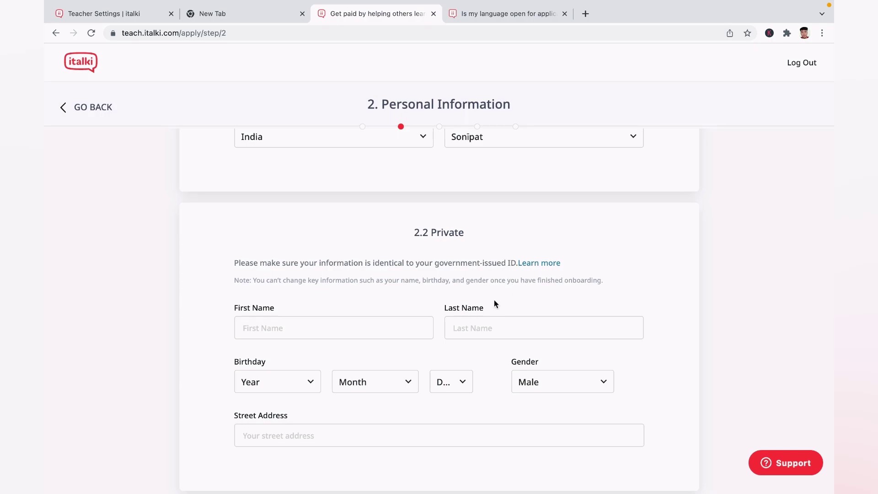
{"action": "left_click", "coordinate": [279, 331]}
{"action": "type", "text": "shyam"}
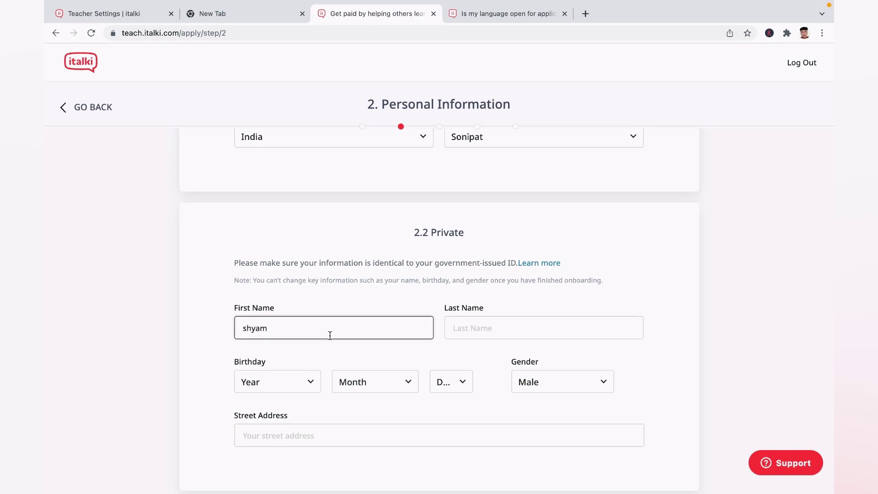
{"action": "key", "text": "BackSpace"}
{"action": "key", "text": "BackSpace"}
{"action": "key", "text": "BackSpace"}
{"action": "key", "text": "BackSpace"}
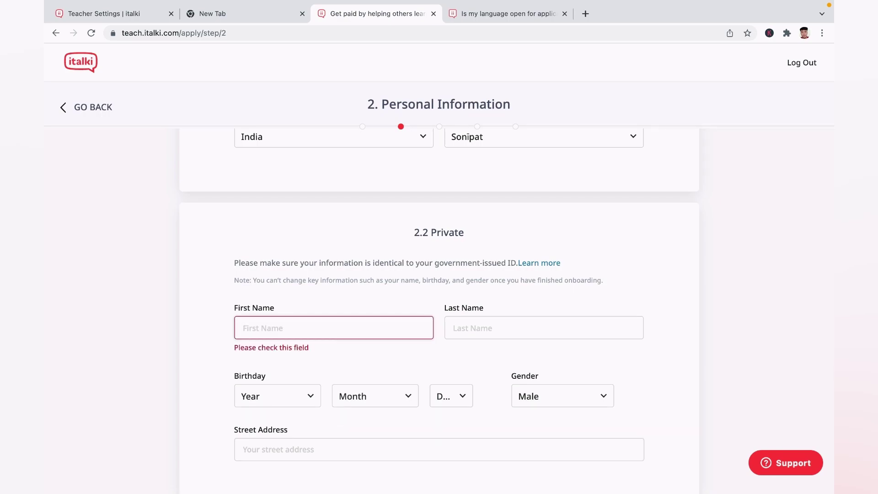
{"action": "type", "text": "johny"}
{"action": "left_click", "coordinate": [463, 331]}
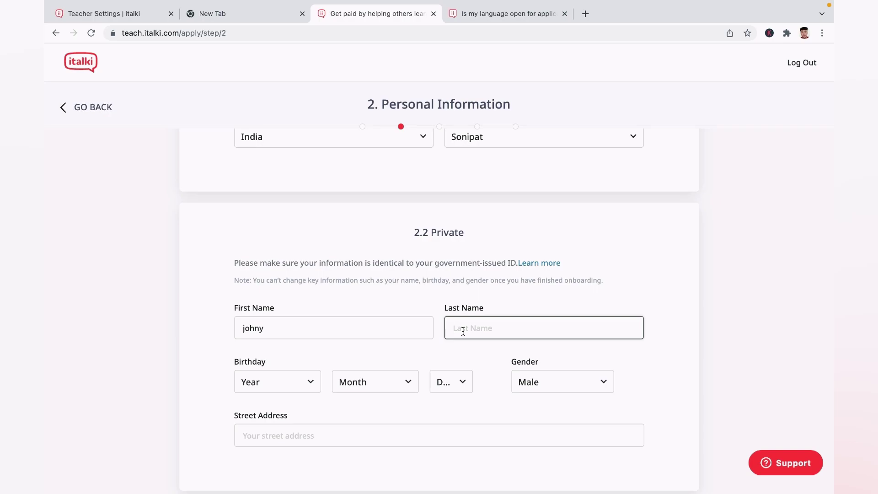
{"action": "type", "text": "hog"}
Set the applicant's birthday by choosing the year, month and day of birth
{"action": "left_click", "coordinate": [289, 380]}
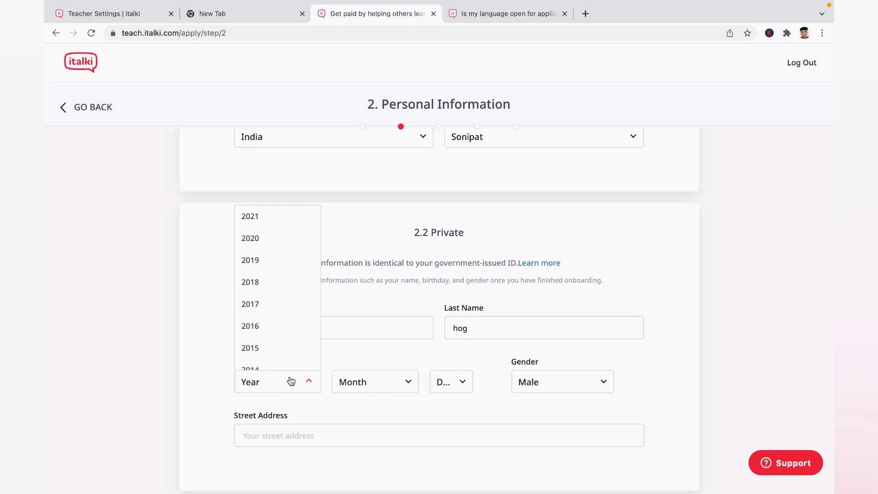
{"action": "scroll", "coordinate": [273, 342], "scroll_direction": "down", "scroll_amount": 5}
{"action": "scroll", "coordinate": [273, 342], "scroll_direction": "down", "scroll_amount": 3}
{"action": "left_click", "coordinate": [263, 280]}
{"action": "left_click", "coordinate": [357, 386]}
{"action": "left_click", "coordinate": [352, 353]}
{"action": "left_click", "coordinate": [456, 381]}
{"action": "left_click", "coordinate": [441, 349]}
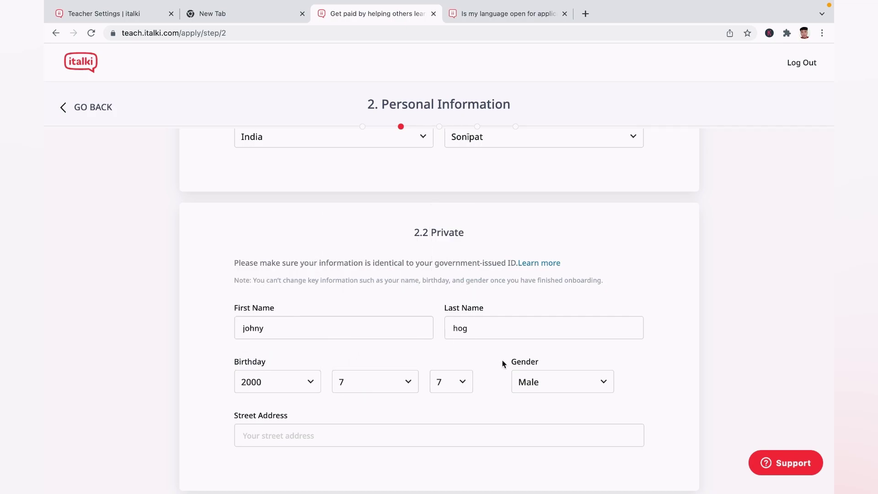
Keep the gender as Male and enter the applicant's street address
{"action": "left_click", "coordinate": [543, 383]}
{"action": "left_click", "coordinate": [544, 384]}
{"action": "left_click", "coordinate": [275, 435]}
{"action": "type", "text": "jhwegdjwh"}
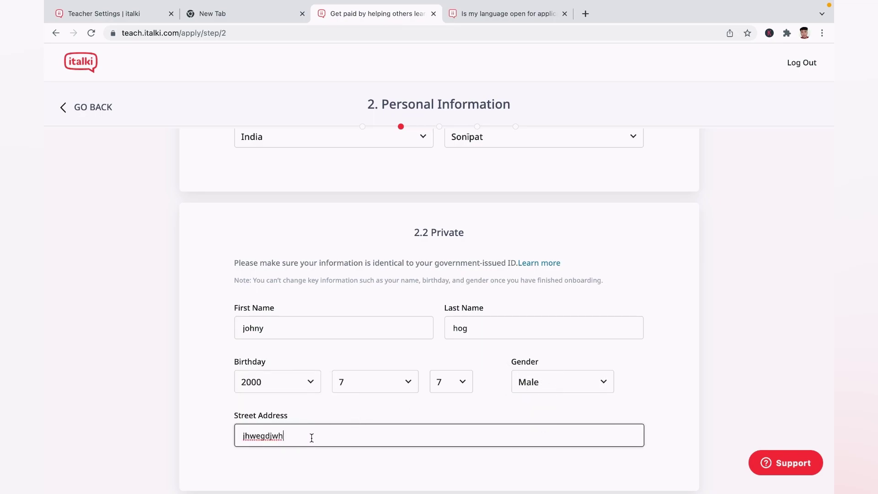
Set the English level to C2: Proficient under Language Skills
{"action": "scroll", "coordinate": [313, 443], "scroll_direction": "down", "scroll_amount": 5}
{"action": "scroll", "coordinate": [311, 438], "scroll_direction": "down", "scroll_amount": 1}
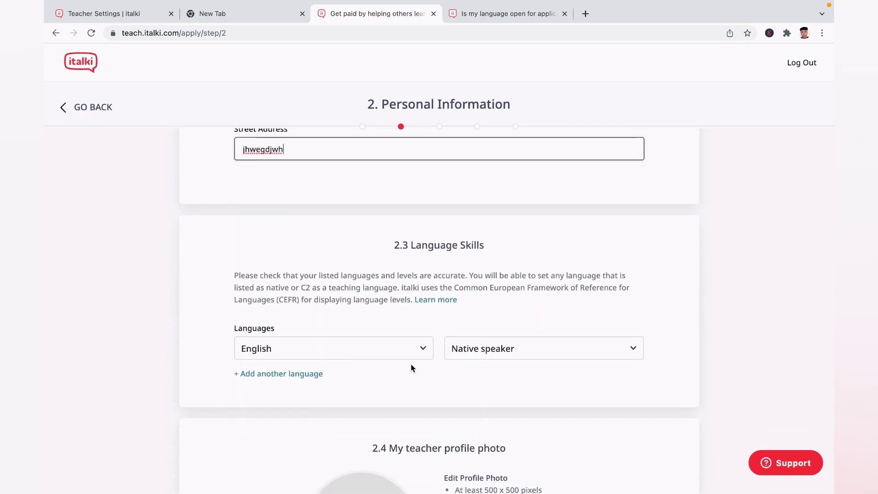
{"action": "left_click", "coordinate": [505, 348]}
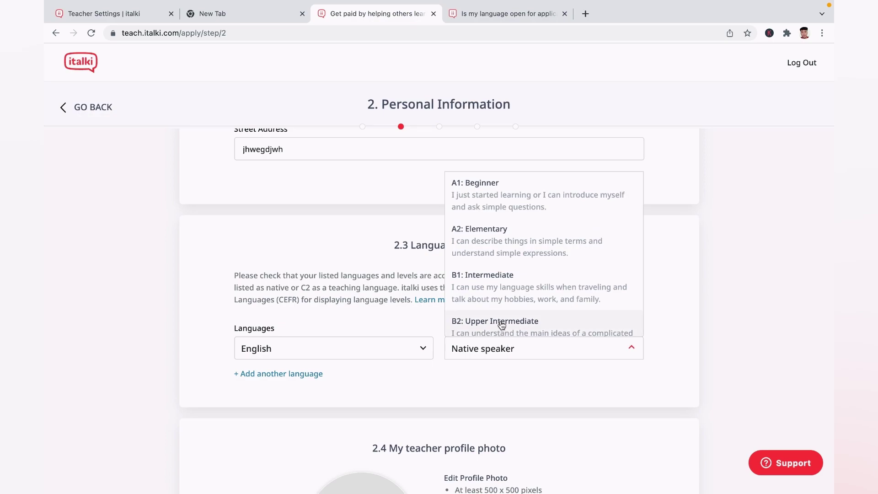
{"action": "scroll", "coordinate": [501, 324], "scroll_direction": "down", "scroll_amount": 3}
{"action": "left_click", "coordinate": [479, 283]}
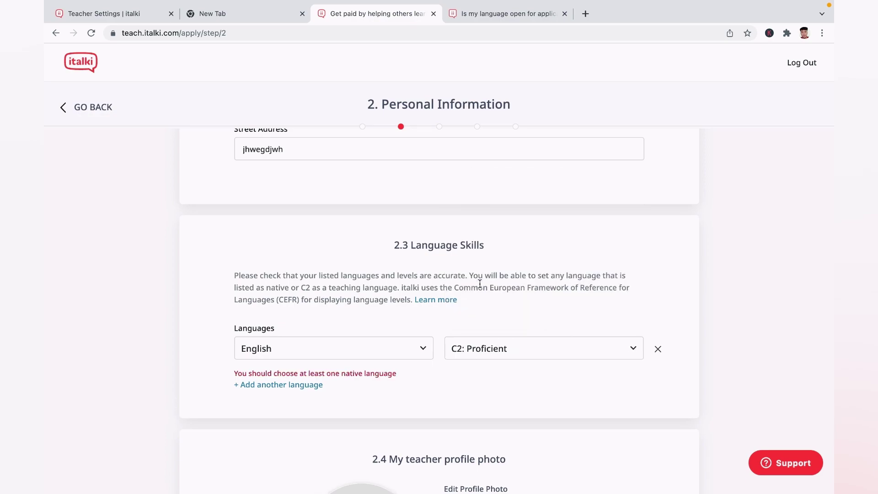
Add Hindi as a second language with the level Native speaker
{"action": "left_click", "coordinate": [286, 385]}
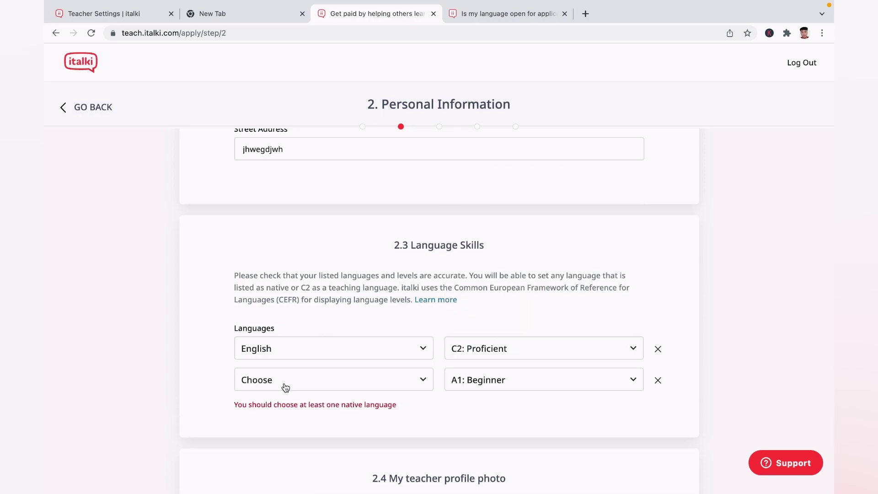
{"action": "left_click", "coordinate": [281, 378]}
{"action": "type", "text": "nepali"}
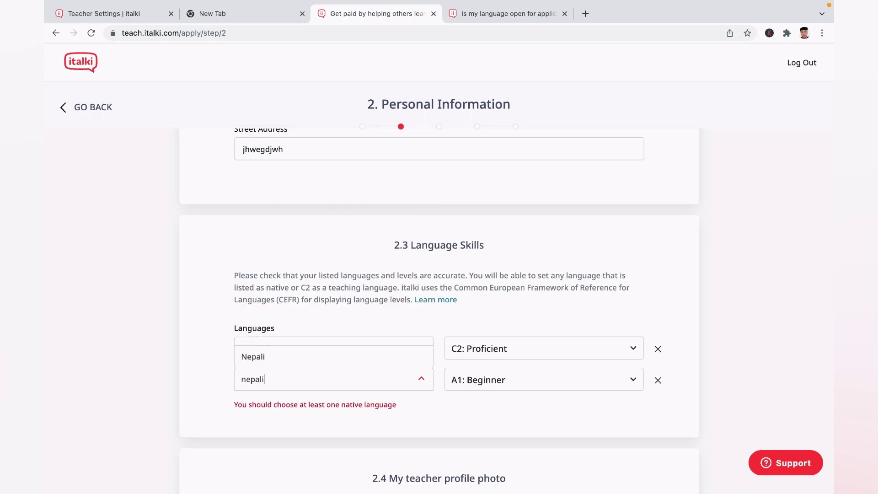
{"action": "key", "text": "BackSpace"}
{"action": "key", "text": "BackSpace"}
{"action": "key", "text": "BackSpace"}
{"action": "key", "text": "BackSpace"}
{"action": "key", "text": "BackSpace"}
{"action": "type", "text": "hindi"}
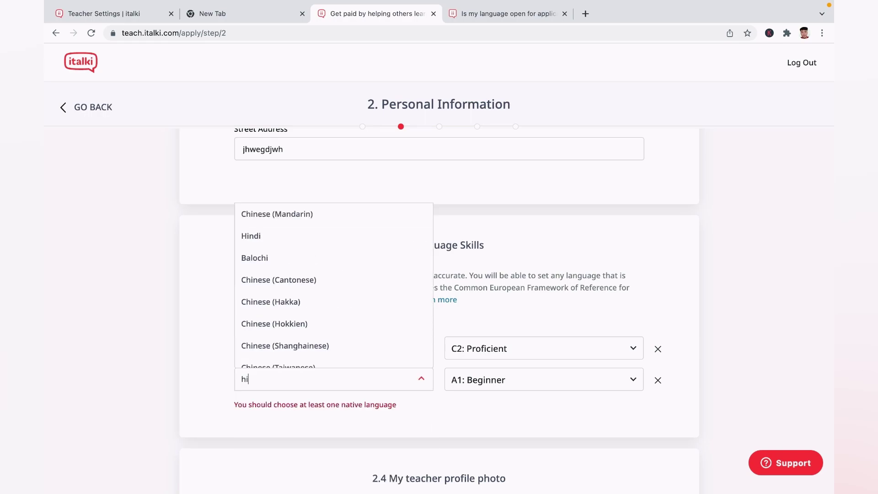
{"action": "left_click", "coordinate": [280, 363]}
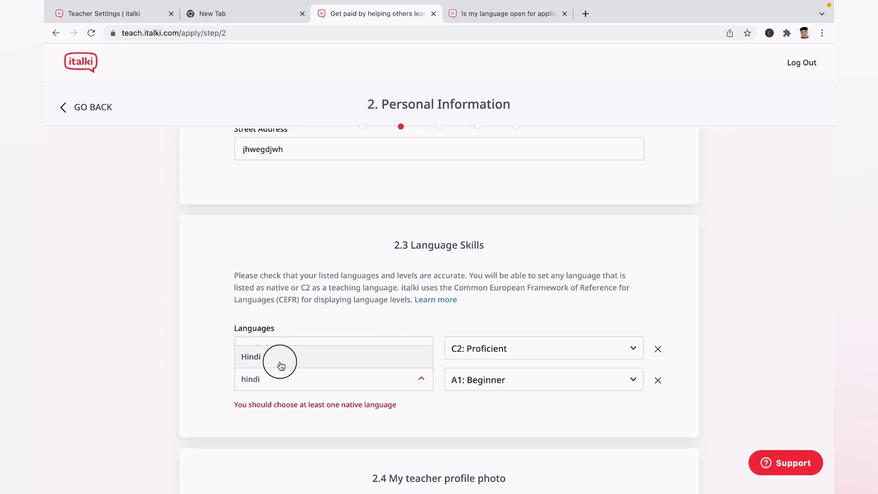
{"action": "left_click", "coordinate": [539, 380]}
{"action": "scroll", "coordinate": [489, 354], "scroll_direction": "down", "scroll_amount": 2}
{"action": "scroll", "coordinate": [490, 354], "scroll_direction": "down", "scroll_amount": 3}
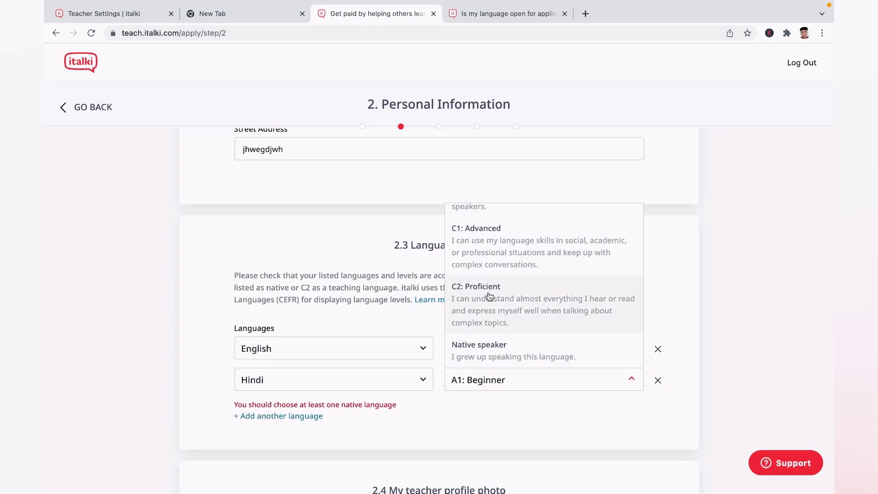
{"action": "left_click", "coordinate": [486, 361]}
Add Chinese (Mandarin) as a third language with the level B1: Intermediate
{"action": "left_click", "coordinate": [290, 406]}
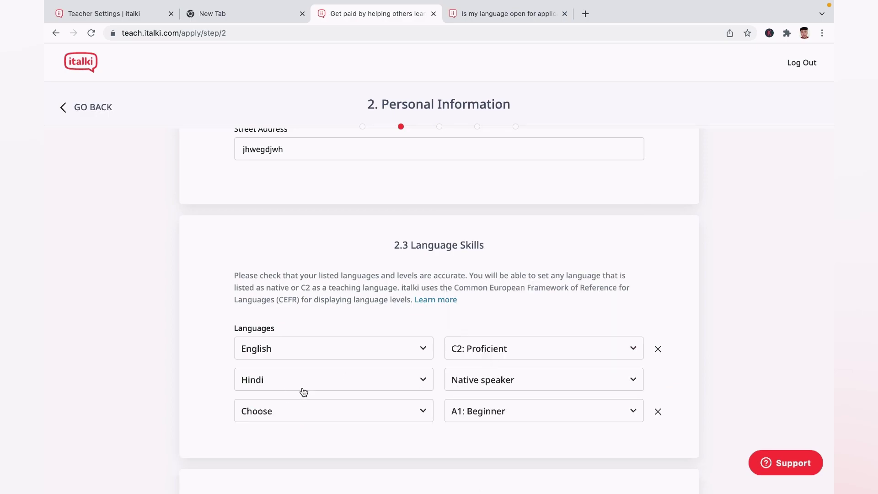
{"action": "left_click", "coordinate": [273, 404]}
{"action": "left_click", "coordinate": [261, 247]}
{"action": "left_click", "coordinate": [526, 411]}
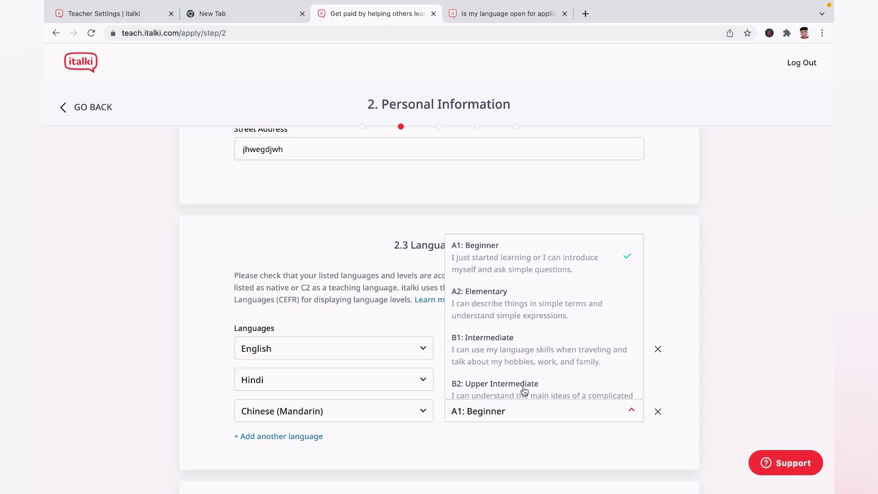
{"action": "left_click", "coordinate": [504, 353]}
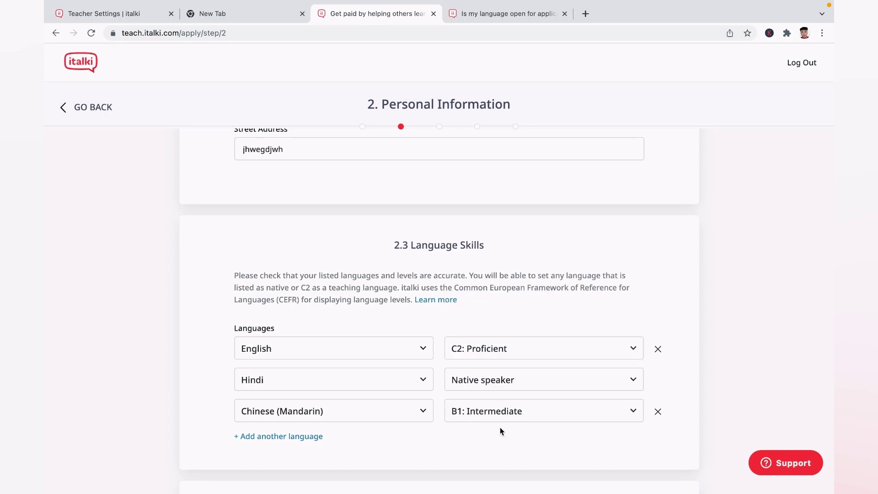
Upload the 640×640 portrait photo from the Documents folder as the teacher profile photo
{"action": "scroll", "coordinate": [500, 431], "scroll_direction": "down", "scroll_amount": 5}
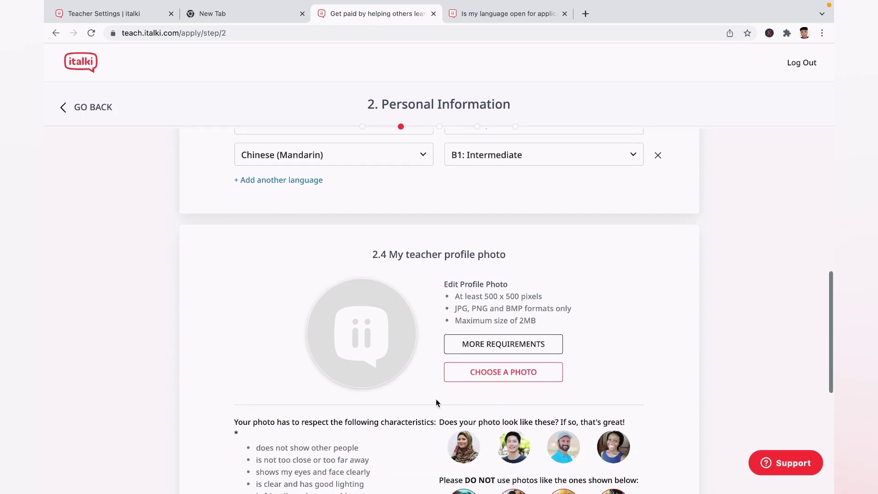
{"action": "left_click", "coordinate": [486, 376]}
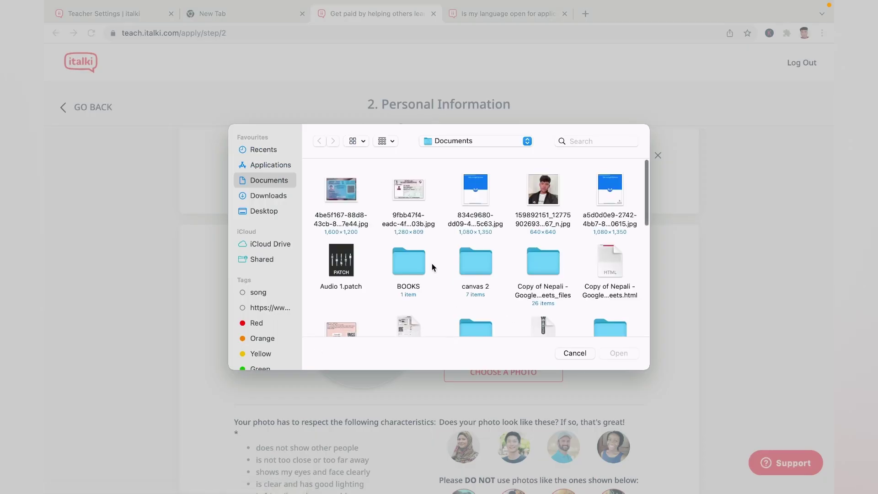
{"action": "left_click", "coordinate": [541, 191]}
{"action": "left_click", "coordinate": [622, 353]}
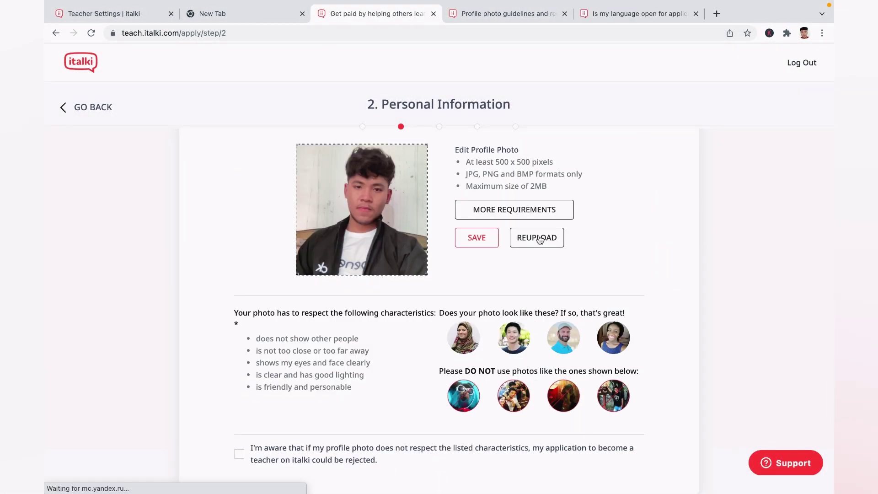
Upload the 443×446 line-drawing JPG from the Desktop folder as the profile photo instead and save it
{"action": "left_click", "coordinate": [538, 238]}
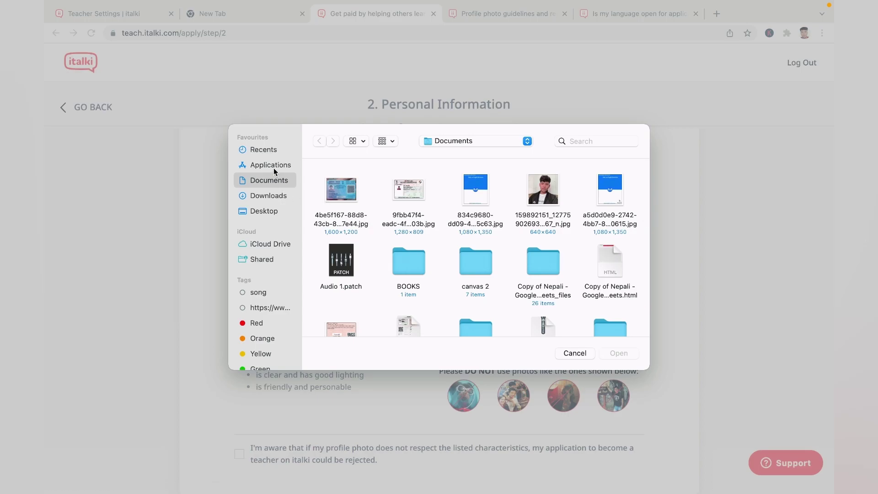
{"action": "left_click", "coordinate": [274, 167]}
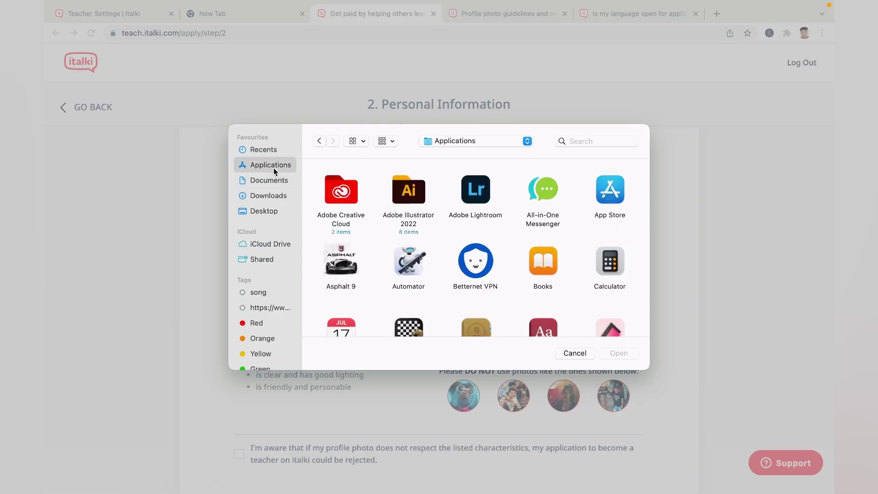
{"action": "left_click", "coordinate": [264, 211]}
{"action": "scroll", "coordinate": [330, 243], "scroll_direction": "down", "scroll_amount": 3}
{"action": "scroll", "coordinate": [378, 221], "scroll_direction": "up", "scroll_amount": 3}
{"action": "left_click", "coordinate": [401, 191]}
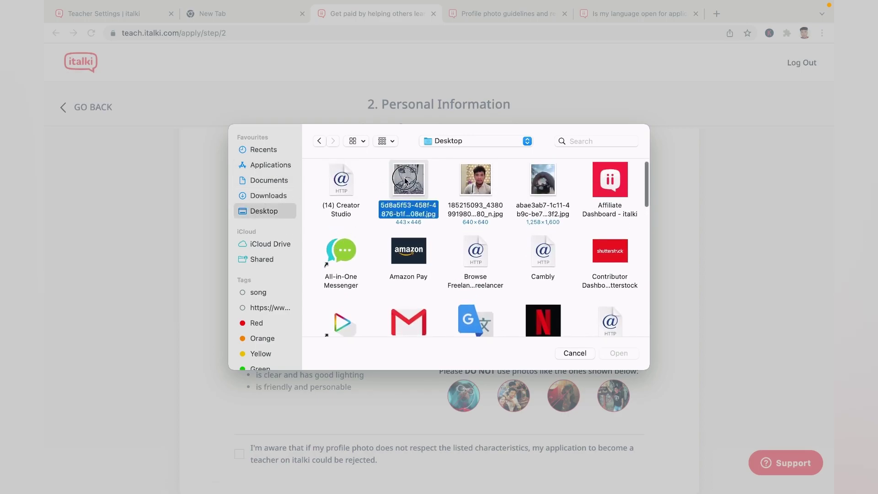
{"action": "left_click", "coordinate": [621, 355]}
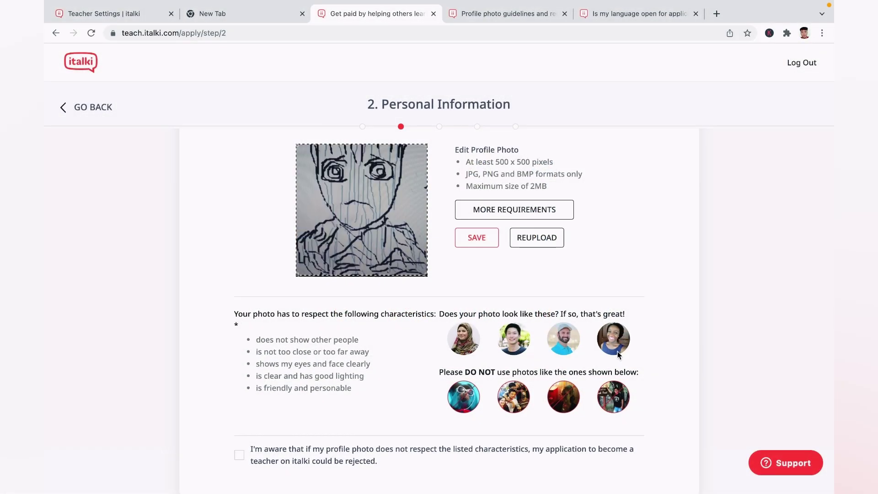
{"action": "left_click", "coordinate": [478, 237]}
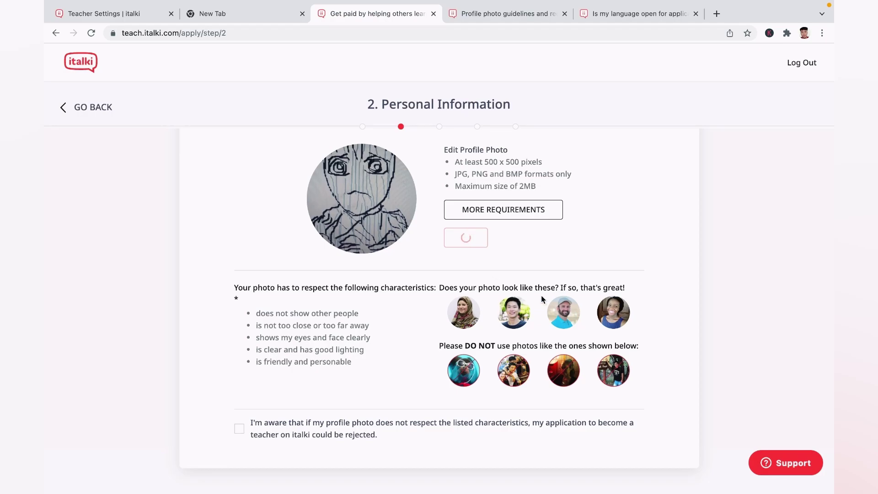
Try to save the Personal Information form and continue to the next application stage
{"action": "scroll", "coordinate": [541, 295], "scroll_direction": "down", "scroll_amount": 4}
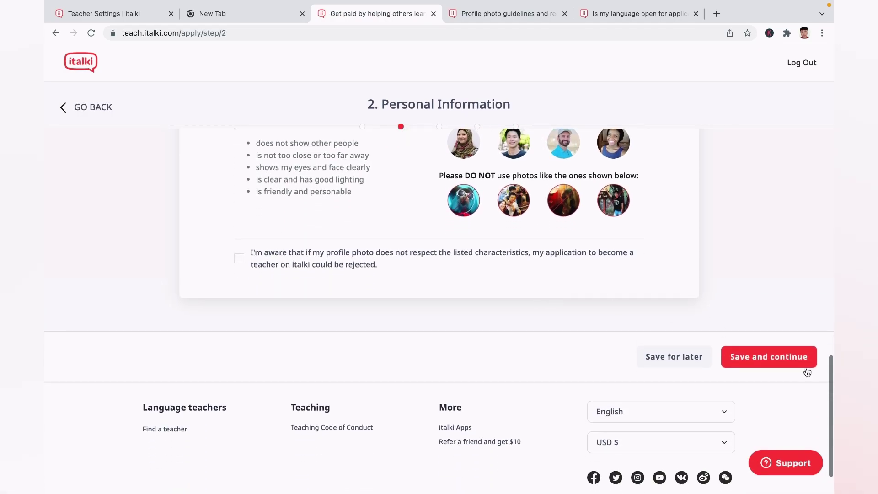
{"action": "left_click", "coordinate": [779, 362]}
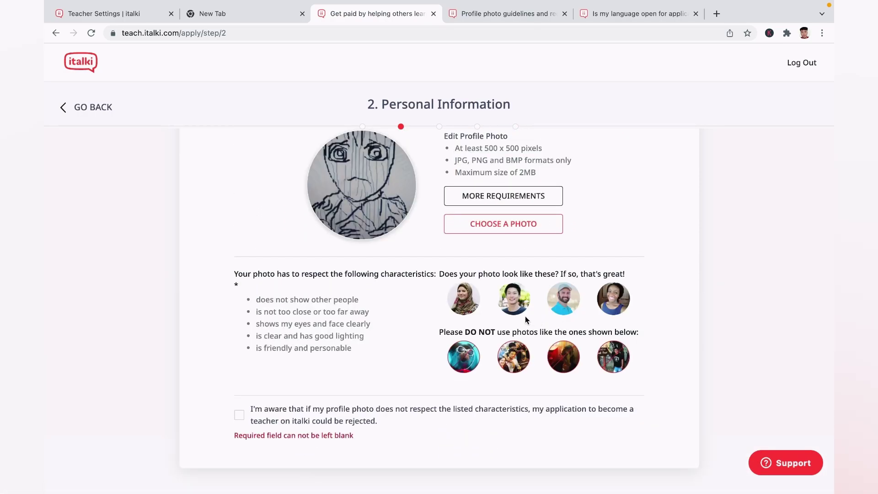
{"action": "scroll", "coordinate": [525, 319], "scroll_direction": "down", "scroll_amount": 5}
{"action": "left_click", "coordinate": [737, 304]}
Check the form for missing entries and accept the statement that an unsuitable profile photo could get the application rejected
{"action": "scroll", "coordinate": [528, 256], "scroll_direction": "up", "scroll_amount": 2}
{"action": "scroll", "coordinate": [527, 256], "scroll_direction": "up", "scroll_amount": 10}
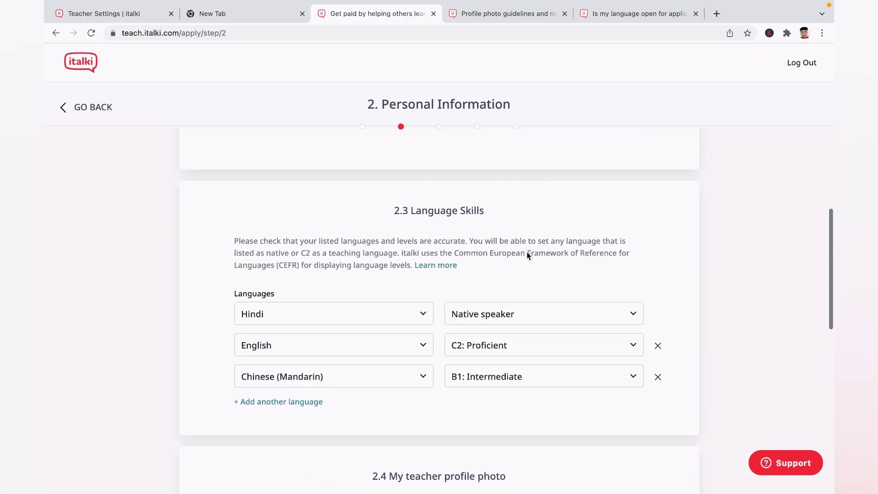
{"action": "scroll", "coordinate": [528, 256], "scroll_direction": "up", "scroll_amount": 5}
{"action": "scroll", "coordinate": [529, 257], "scroll_direction": "down", "scroll_amount": 15}
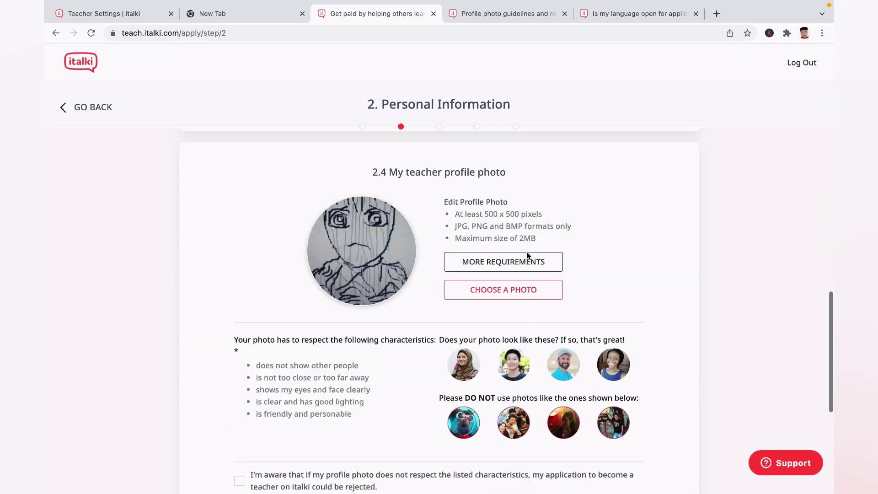
{"action": "scroll", "coordinate": [528, 256], "scroll_direction": "up", "scroll_amount": 4}
{"action": "scroll", "coordinate": [366, 242], "scroll_direction": "down", "scroll_amount": 4}
{"action": "left_click", "coordinate": [239, 202]}
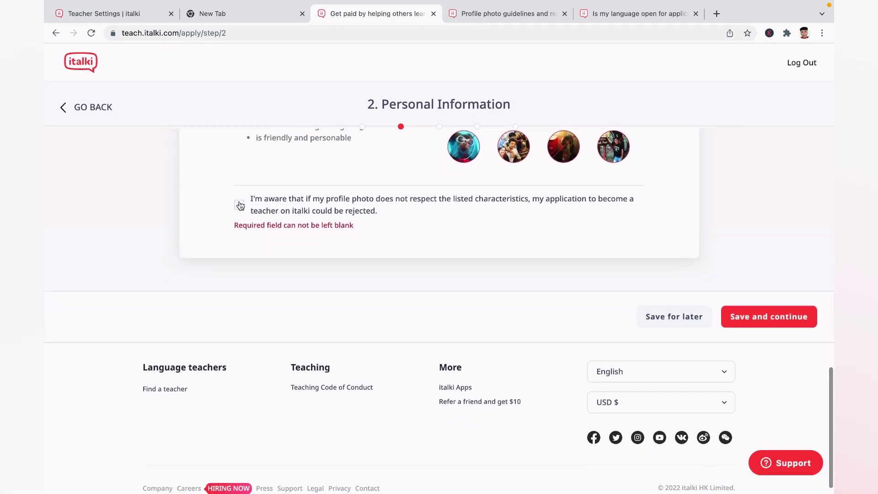
Save the Personal Information form, continue to the Teaching Profile stage, and choose Hindi and English as the teaching languages
{"action": "scroll", "coordinate": [343, 221], "scroll_direction": "up", "scroll_amount": 2}
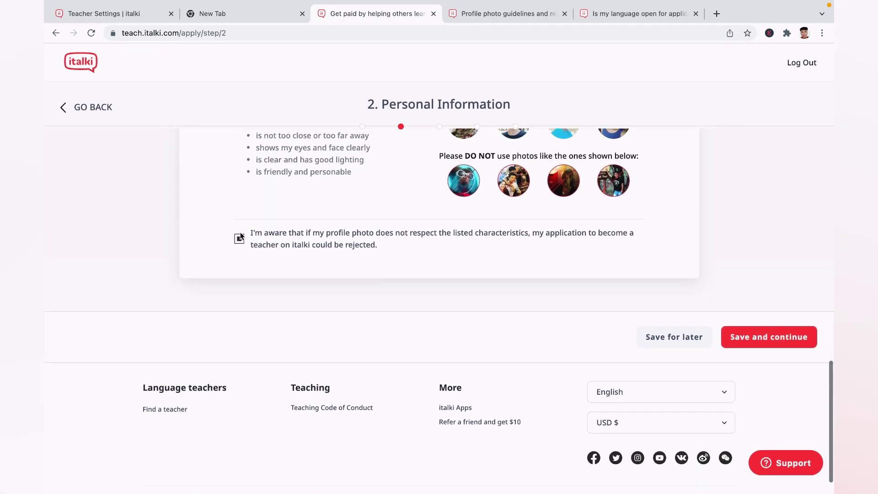
{"action": "left_click", "coordinate": [753, 328]}
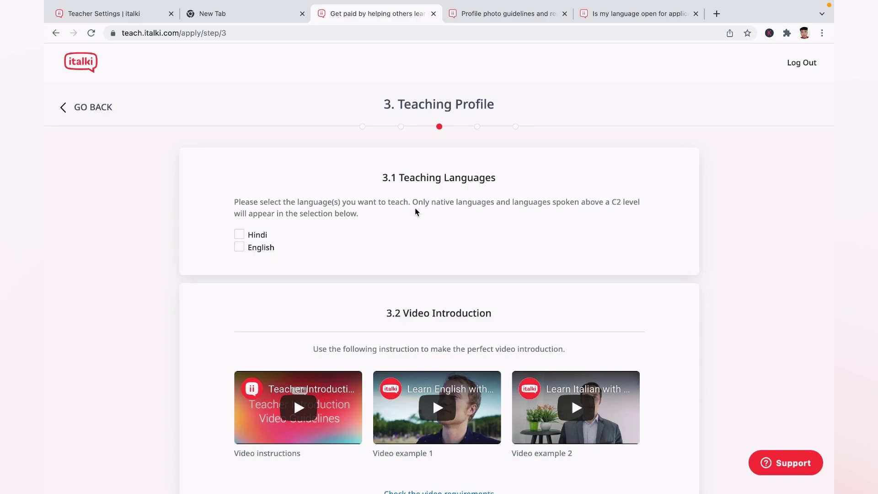
{"action": "left_click", "coordinate": [239, 234]}
{"action": "left_click", "coordinate": [239, 248]}
Play Video example 1 in the Video Introduction section and review the rules for uploading an introduction video
{"action": "scroll", "coordinate": [336, 278], "scroll_direction": "down", "scroll_amount": 5}
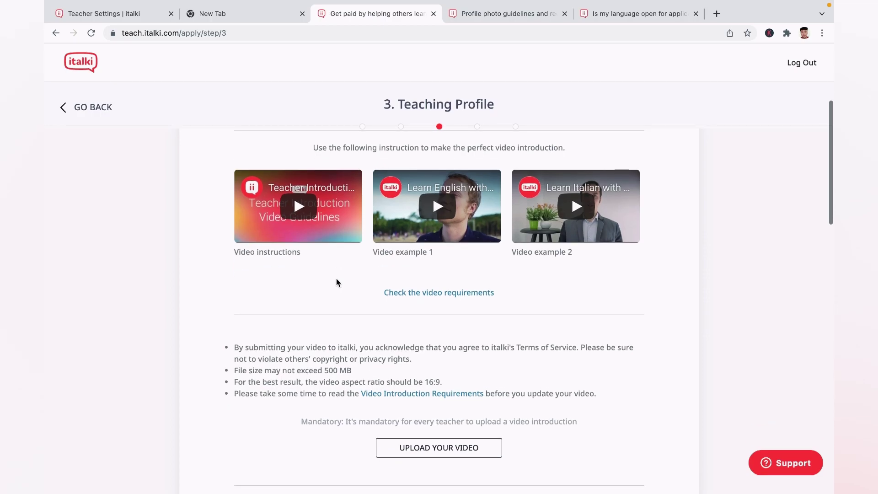
{"action": "left_click", "coordinate": [415, 196]}
{"action": "scroll", "coordinate": [417, 247], "scroll_direction": "down", "scroll_amount": 1}
{"action": "left_click", "coordinate": [440, 167]}
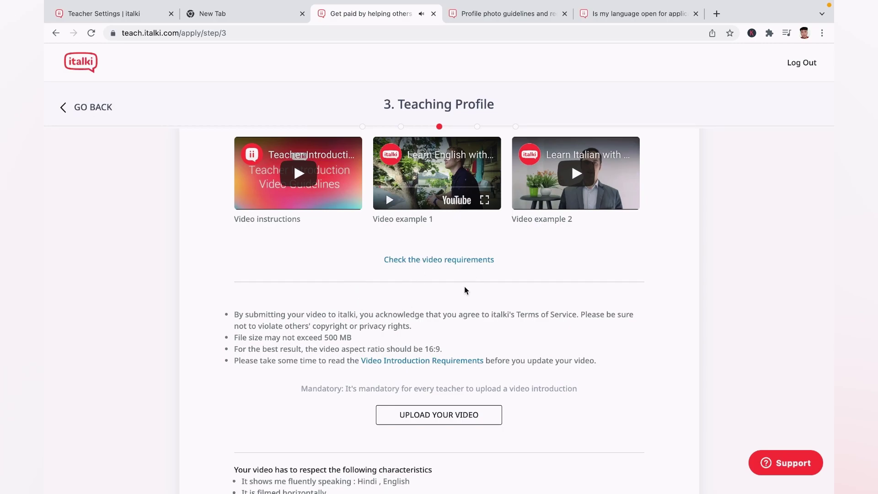
{"action": "scroll", "coordinate": [465, 286], "scroll_direction": "down", "scroll_amount": 2}
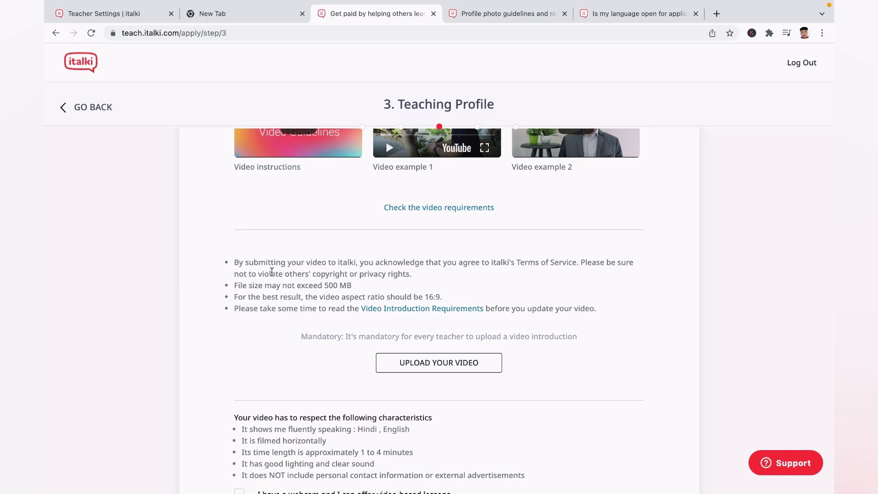
Upload Untitled 19.mov from the Desktop folder as the teacher's video introduction
{"action": "left_click", "coordinate": [437, 361]}
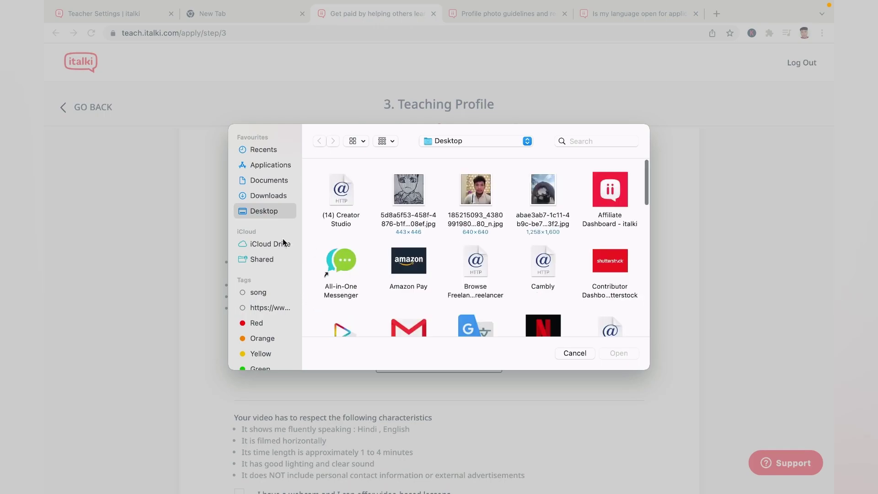
{"action": "scroll", "coordinate": [400, 233], "scroll_direction": "down", "scroll_amount": 5}
{"action": "scroll", "coordinate": [400, 233], "scroll_direction": "up", "scroll_amount": 2}
{"action": "scroll", "coordinate": [400, 232], "scroll_direction": "down", "scroll_amount": 10}
{"action": "scroll", "coordinate": [399, 231], "scroll_direction": "down", "scroll_amount": 8}
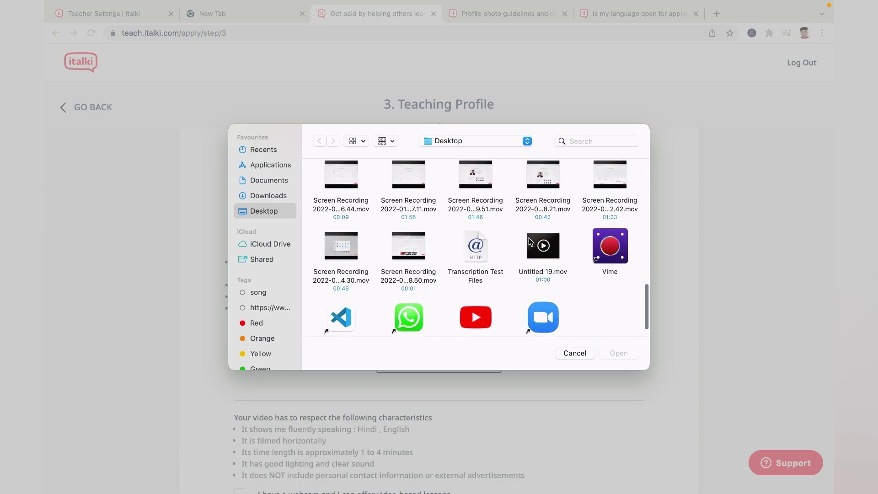
{"action": "left_click", "coordinate": [529, 241]}
{"action": "left_click", "coordinate": [619, 353]}
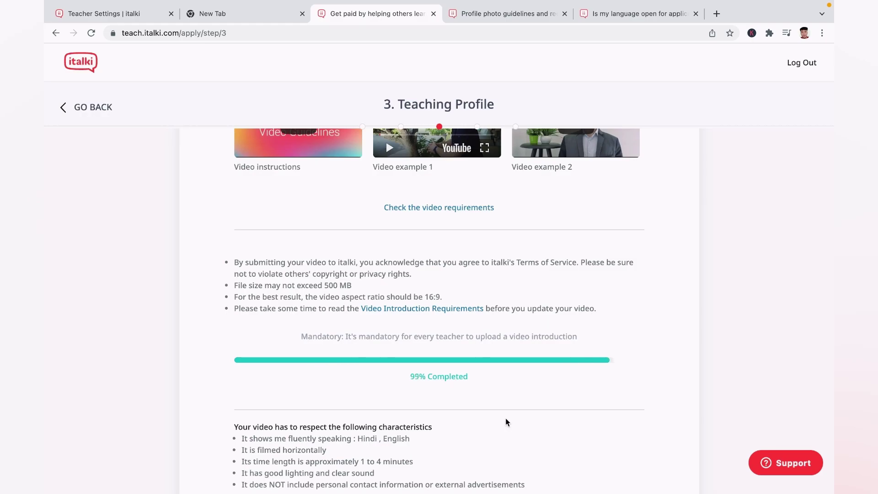
Confirm having a webcam for video-based lessons and accept the statement about the introduction video's requirements and publication
{"action": "scroll", "coordinate": [505, 417], "scroll_direction": "down", "scroll_amount": 4}
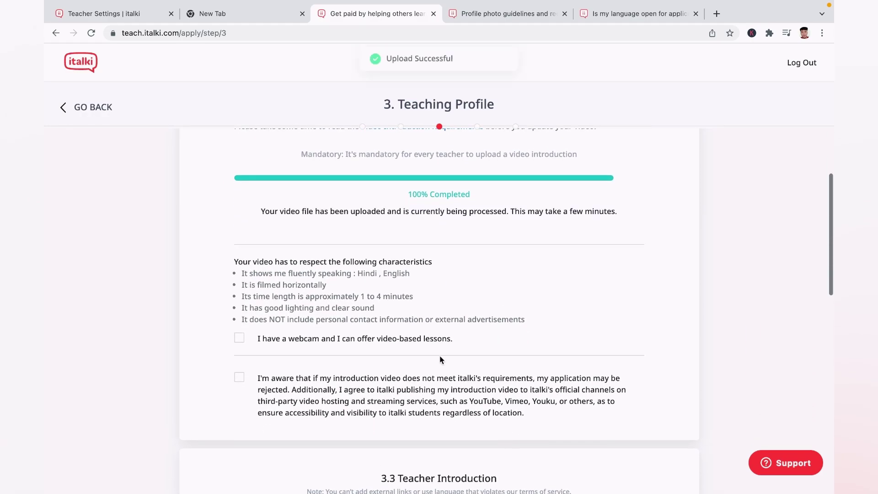
{"action": "left_click", "coordinate": [239, 339]}
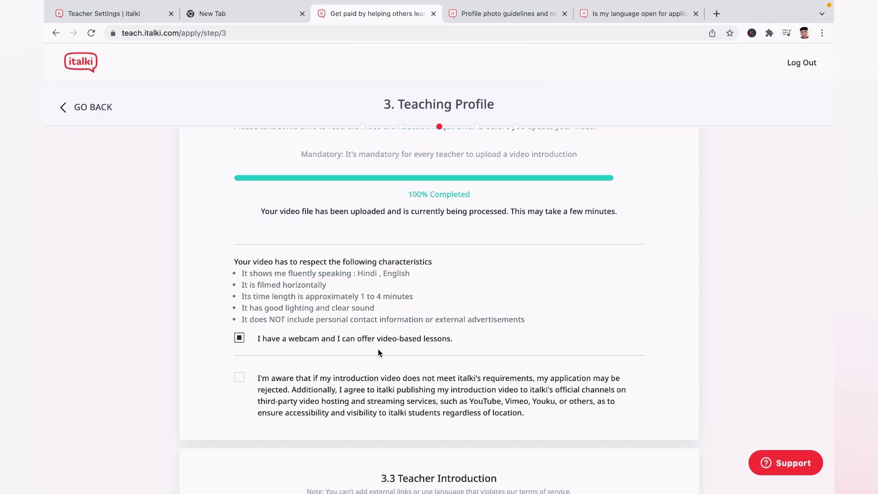
{"action": "left_click", "coordinate": [239, 377]}
Fill the Teacher Introduction with placeholder text: "kjcbjksdbfs" for About Me, "jhdkwjdew" for Me as a Teacher and "bhjabhjsd" for My lessons & teaching style
{"action": "scroll", "coordinate": [321, 392], "scroll_direction": "down", "scroll_amount": 3}
{"action": "scroll", "coordinate": [321, 392], "scroll_direction": "down", "scroll_amount": 4}
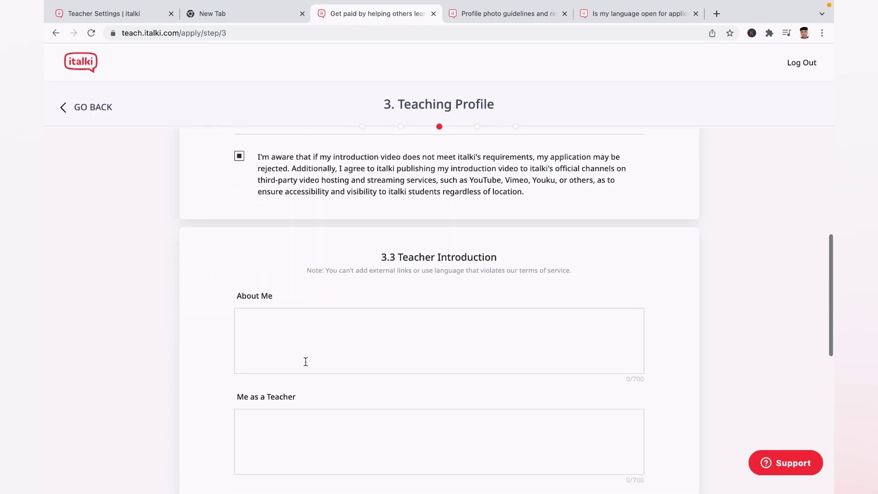
{"action": "scroll", "coordinate": [268, 261], "scroll_direction": "down", "scroll_amount": 1}
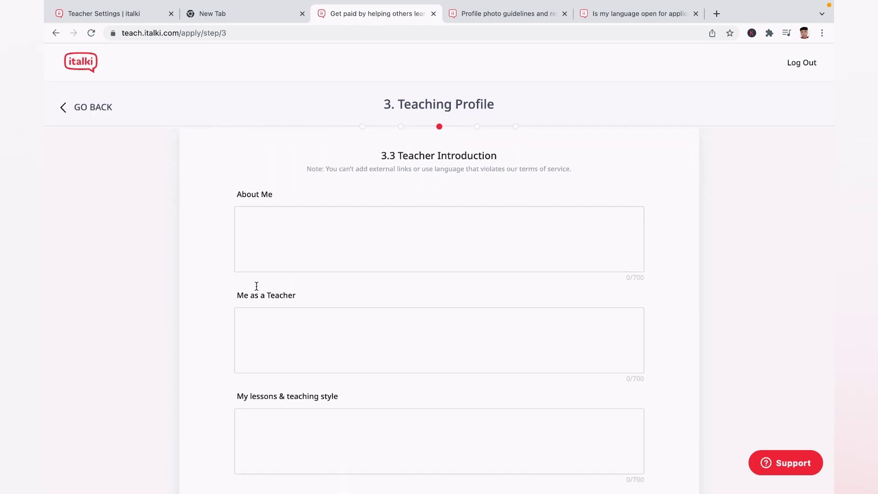
{"action": "scroll", "coordinate": [291, 332], "scroll_direction": "down", "scroll_amount": 2}
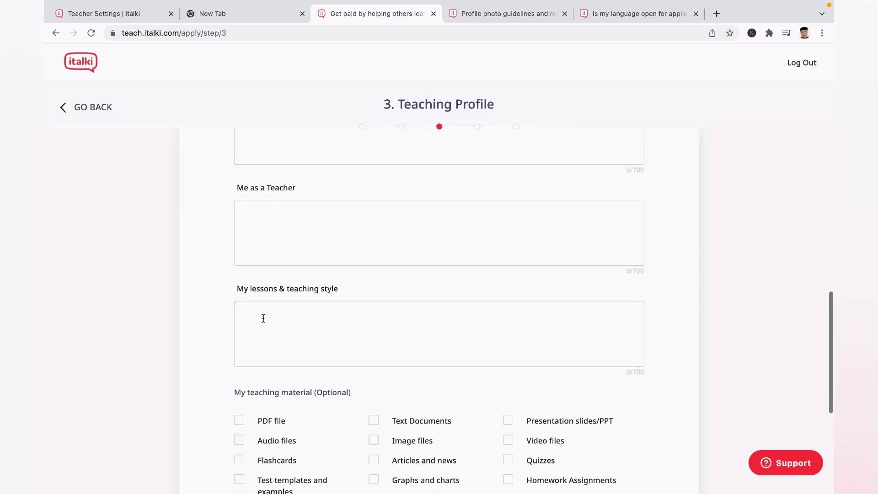
{"action": "scroll", "coordinate": [304, 327], "scroll_direction": "down", "scroll_amount": 2}
{"action": "scroll", "coordinate": [334, 292], "scroll_direction": "up", "scroll_amount": 4}
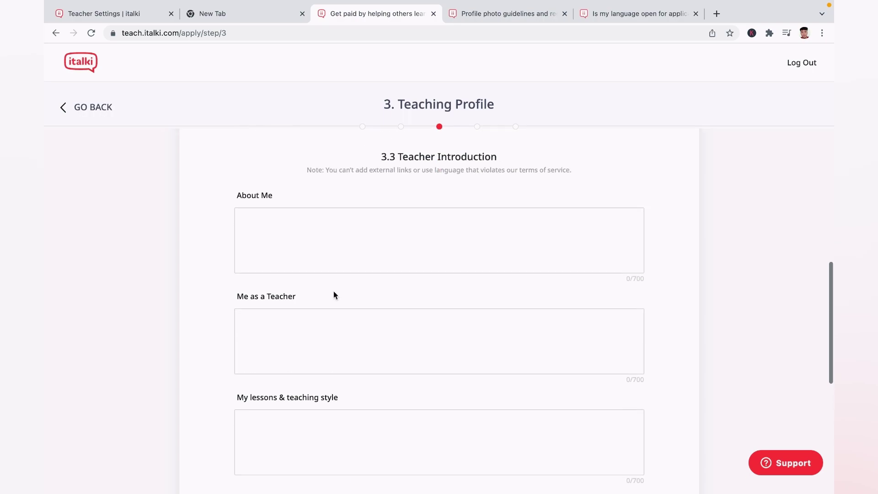
{"action": "left_click", "coordinate": [256, 229]}
{"action": "type", "text": "kjcbjksdbfs"}
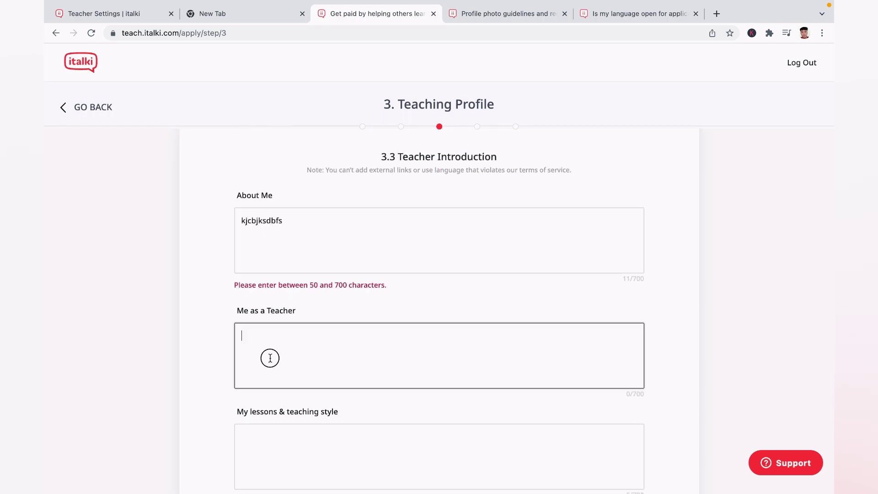
{"action": "left_click", "coordinate": [269, 358]}
{"action": "type", "text": "jhdkwjdew"}
{"action": "left_click", "coordinate": [284, 453]}
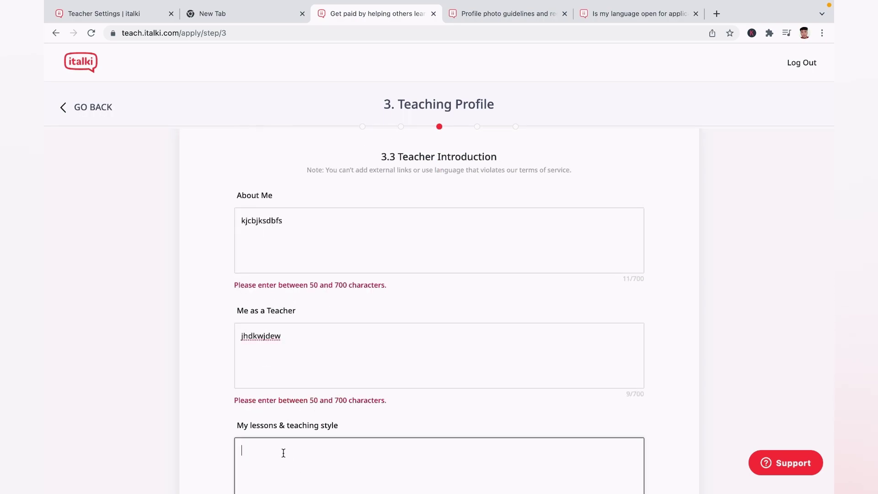
{"action": "type", "text": "bhjabhjsd"}
Select PDF file and Text Documents as teaching material and try to save the Teaching Profile
{"action": "scroll", "coordinate": [434, 407], "scroll_direction": "down", "scroll_amount": 3}
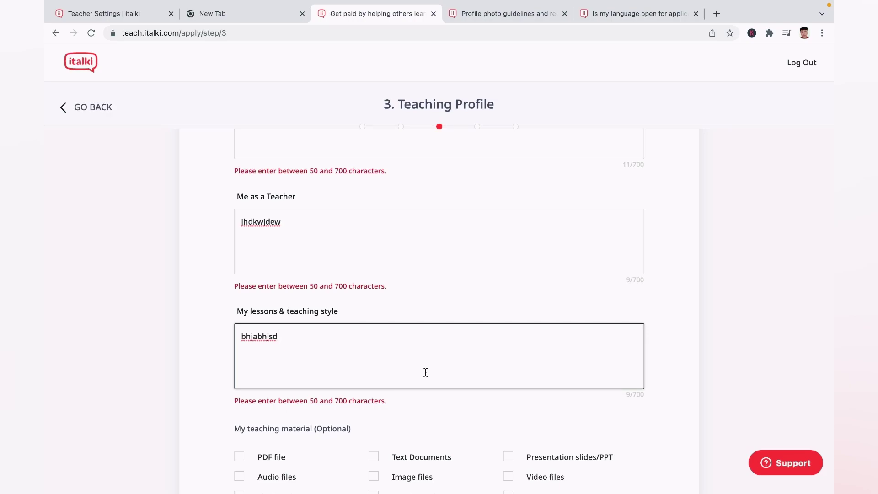
{"action": "scroll", "coordinate": [425, 372], "scroll_direction": "down", "scroll_amount": 2}
{"action": "left_click", "coordinate": [239, 362]}
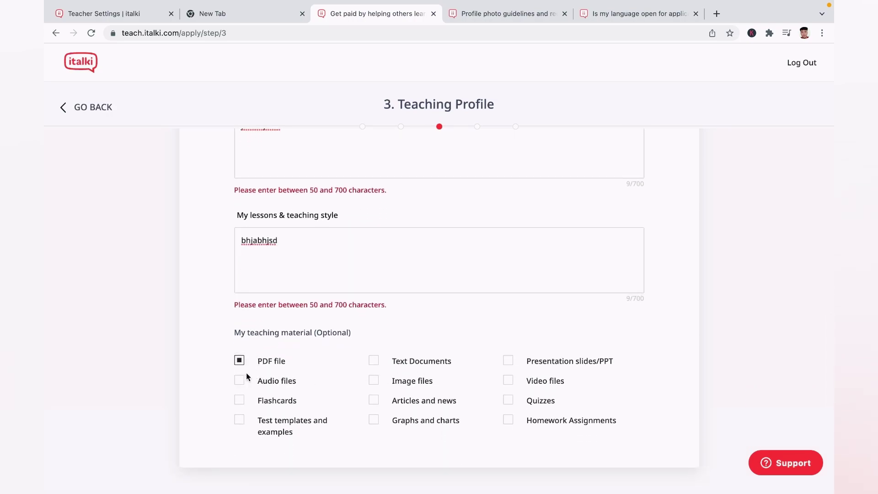
{"action": "left_click", "coordinate": [374, 361]}
{"action": "scroll", "coordinate": [491, 387], "scroll_direction": "down", "scroll_amount": 3}
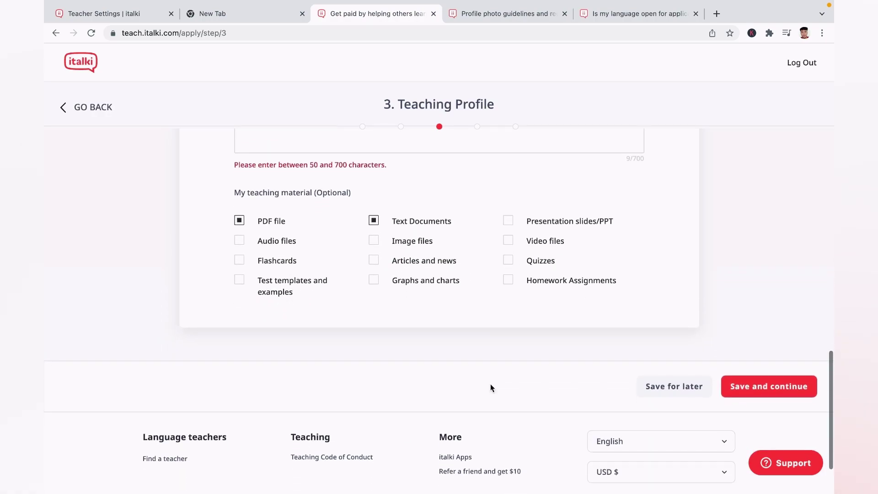
{"action": "scroll", "coordinate": [490, 387], "scroll_direction": "down", "scroll_amount": 1}
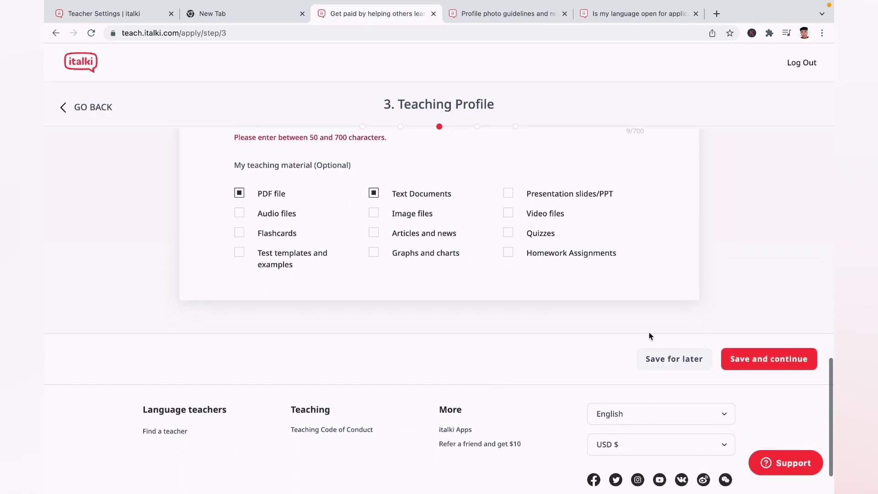
{"action": "left_click", "coordinate": [762, 359]}
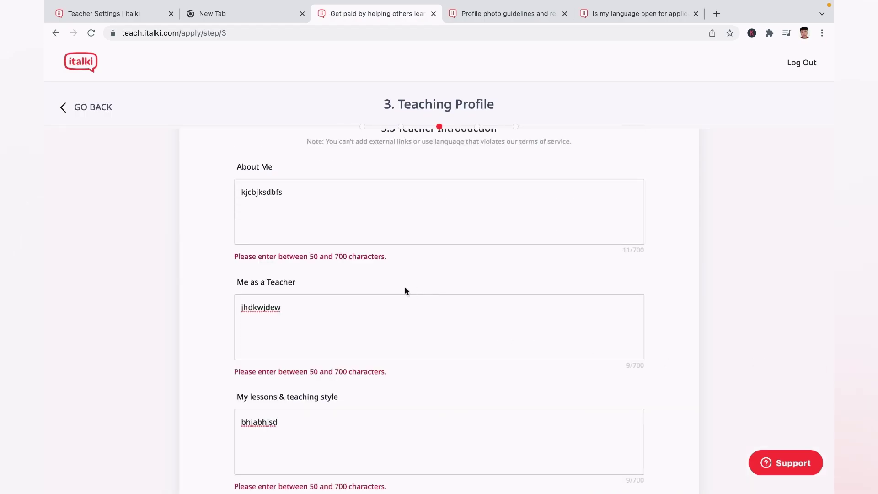
Extend all three Teacher Introduction texts with filler characters to at least 50 characters each, and save the Teaching Profile to continue
{"action": "left_click", "coordinate": [298, 204]}
{"action": "type", "text": "sdbcjdhsbgcjhsvbchjsdvbchjvds"}
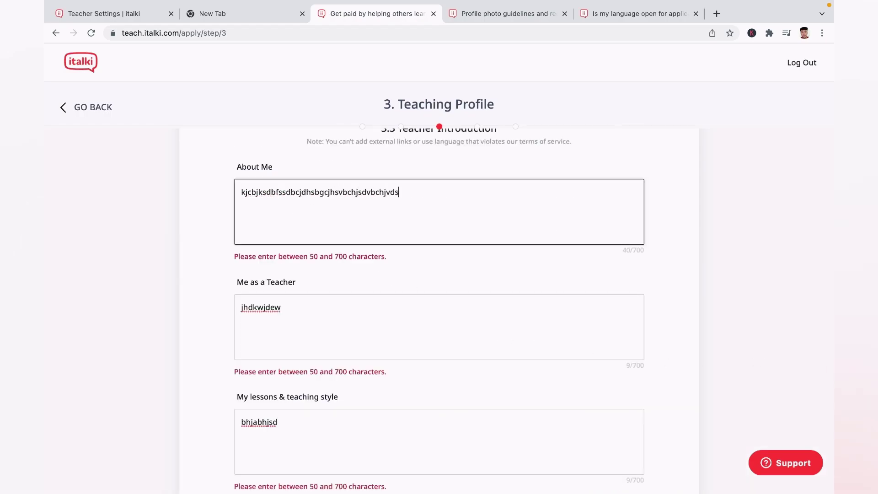
{"action": "type", "text": "hjcvbdshjcvbhjsdbvcjsd"}
{"action": "left_click", "coordinate": [288, 303]}
{"action": "type", "text": "dscdskbcjkdsbcjhdsbchjdsbvjhcvsdjcvdjsvcjhsdvchjds"}
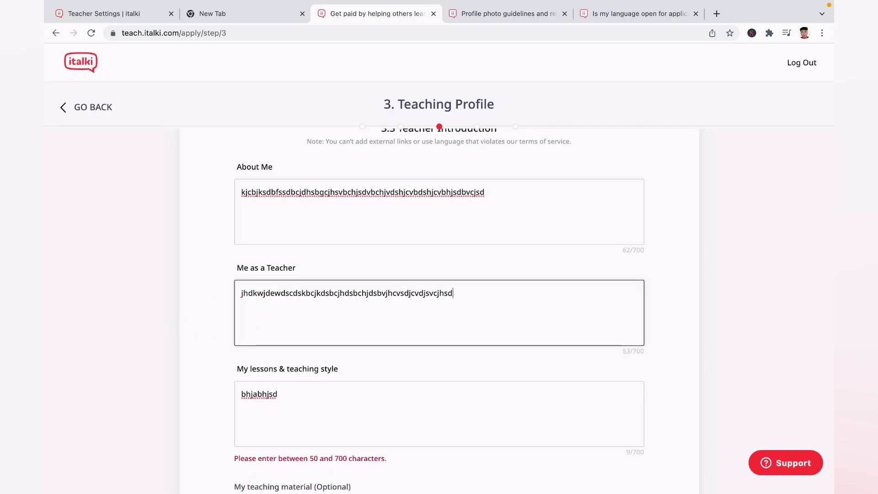
{"action": "left_click", "coordinate": [296, 390]}
{"action": "type", "text": "sdchkdsjhcdkjdzbcksgdihewgdksbcksdbcjsdbhjfbefjhc"}
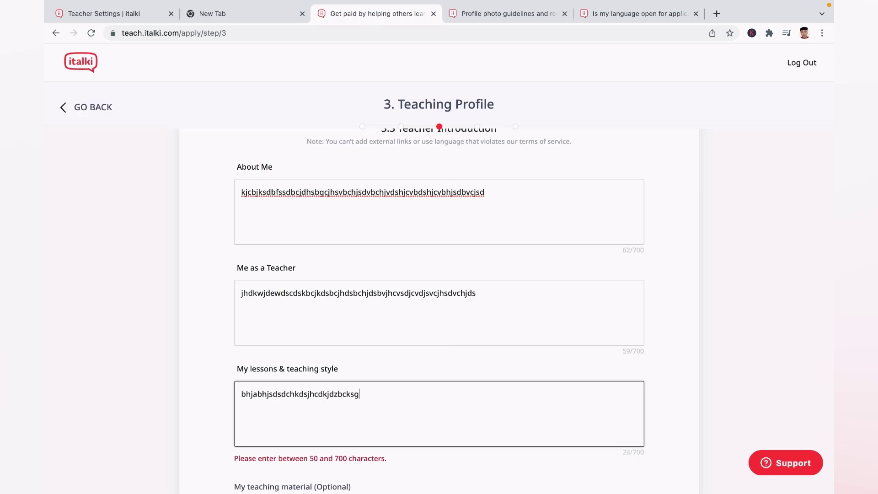
{"action": "scroll", "coordinate": [388, 393], "scroll_direction": "down", "scroll_amount": 5}
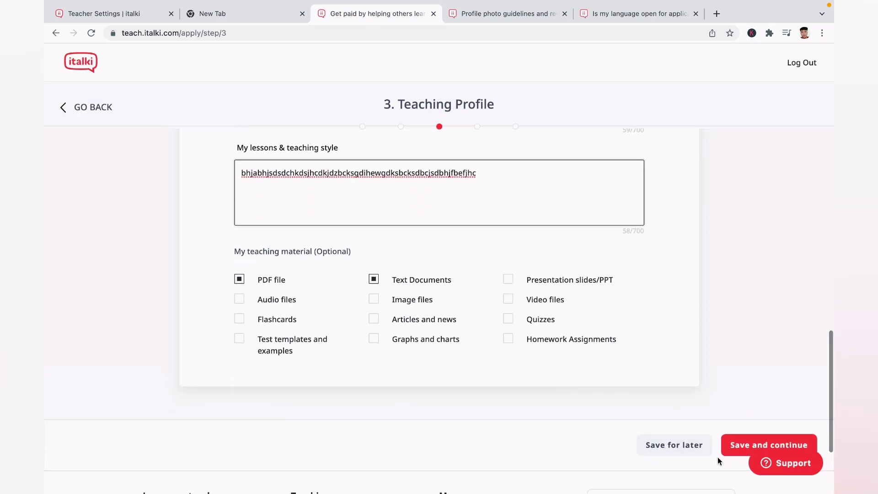
{"action": "left_click", "coordinate": [734, 448]}
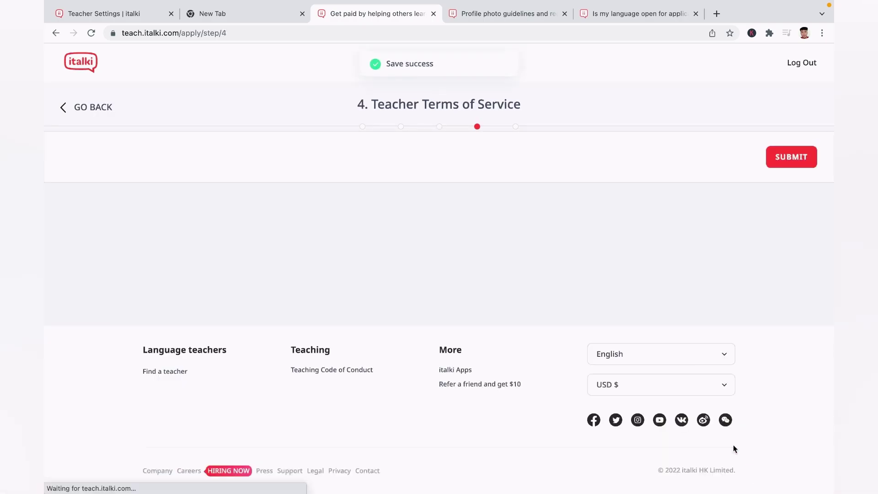